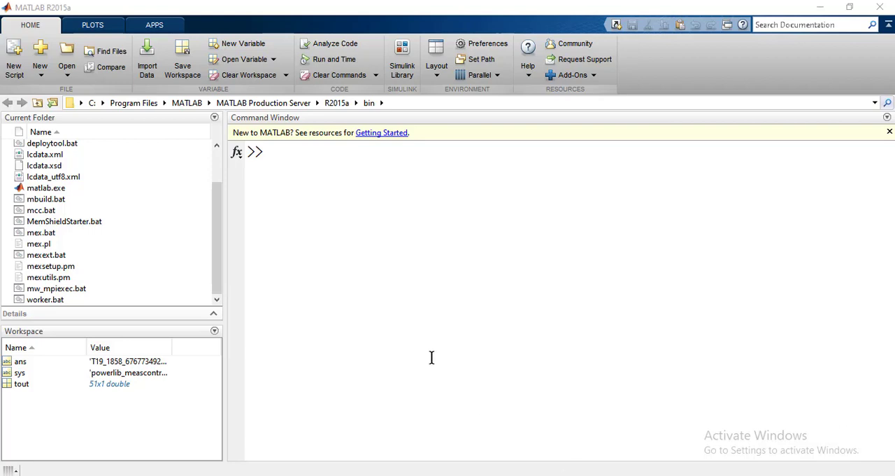
# Step: Open the SimPowerSystems block library with the powerlib command and enlarge its window to full screen
pyautogui.click(310, 174)
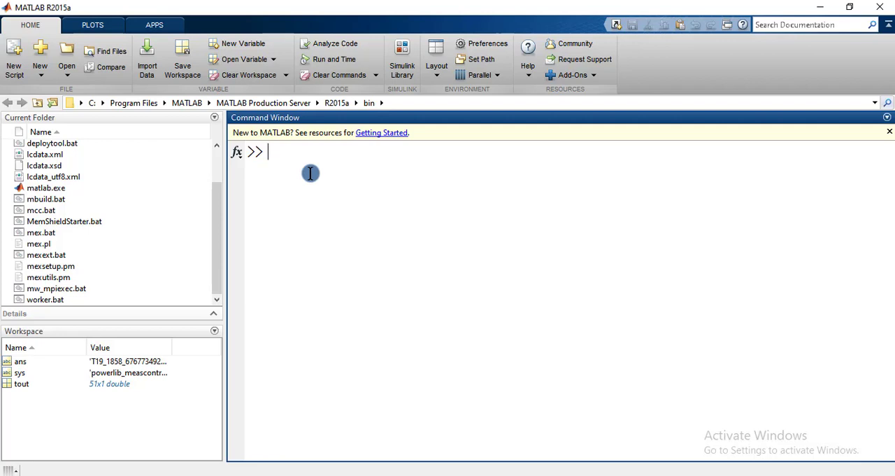
pyautogui.write('powerlib')
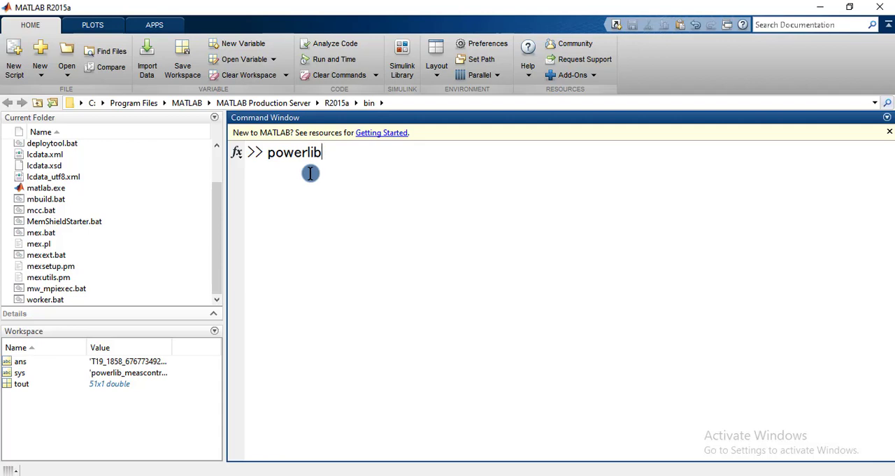
pyautogui.press('Return')
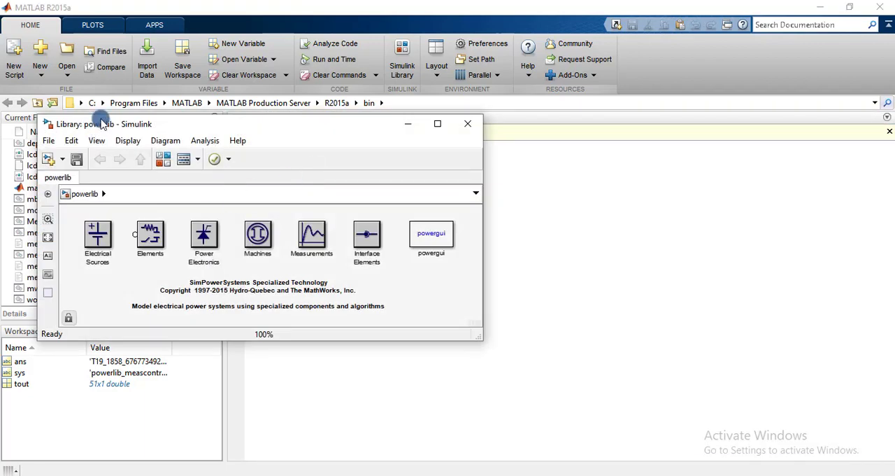
pyautogui.click(438, 124)
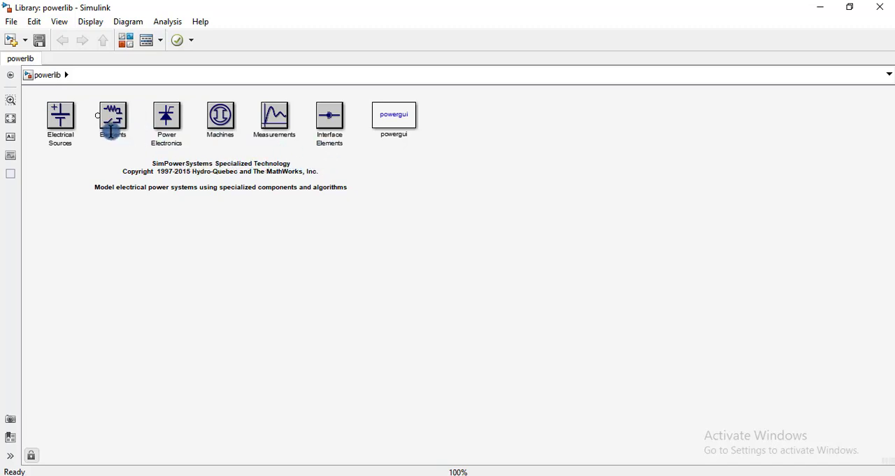
# Step: Look through the blocks in the Electrical Sources and Elements libraries, returning to the powerlib overview
pyautogui.click(63, 119)
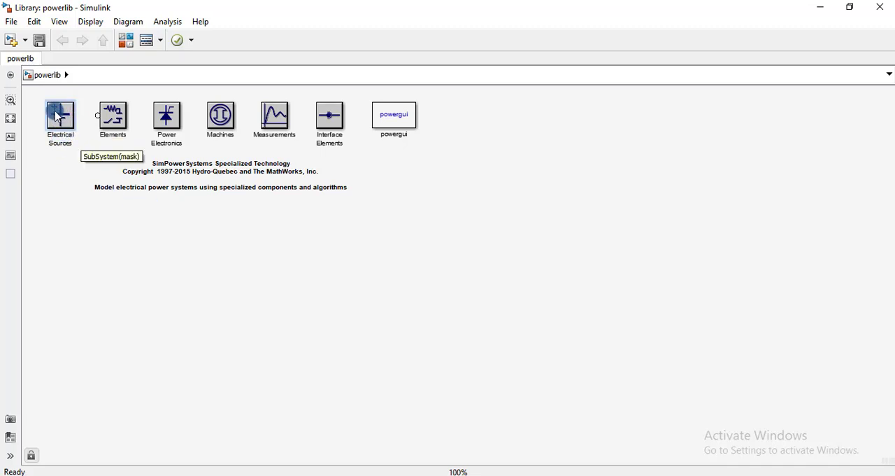
pyautogui.doubleClick(62, 124)
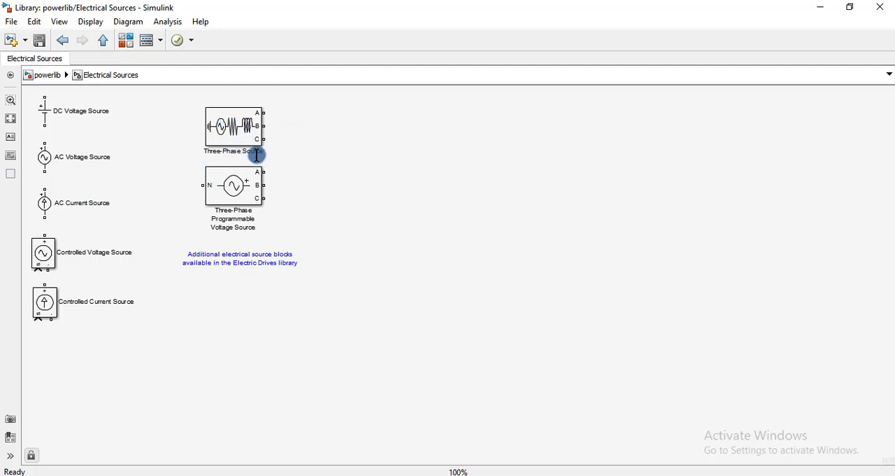
pyautogui.moveTo(256, 154)
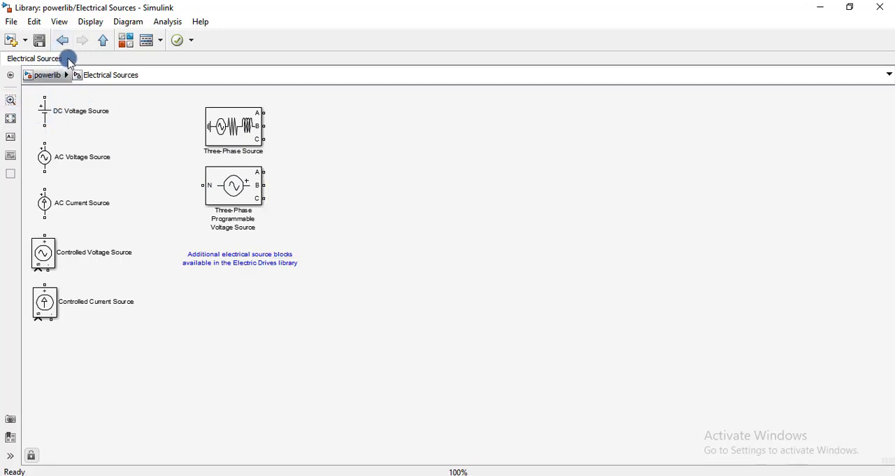
pyautogui.click(62, 40)
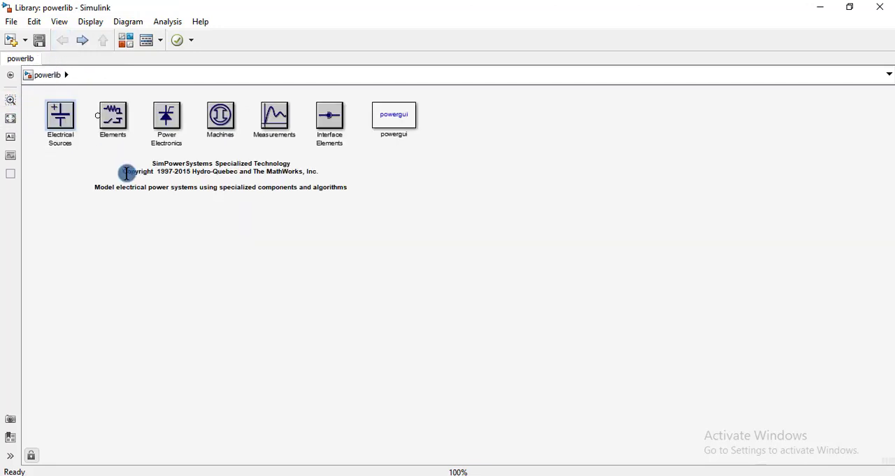
pyautogui.doubleClick(120, 121)
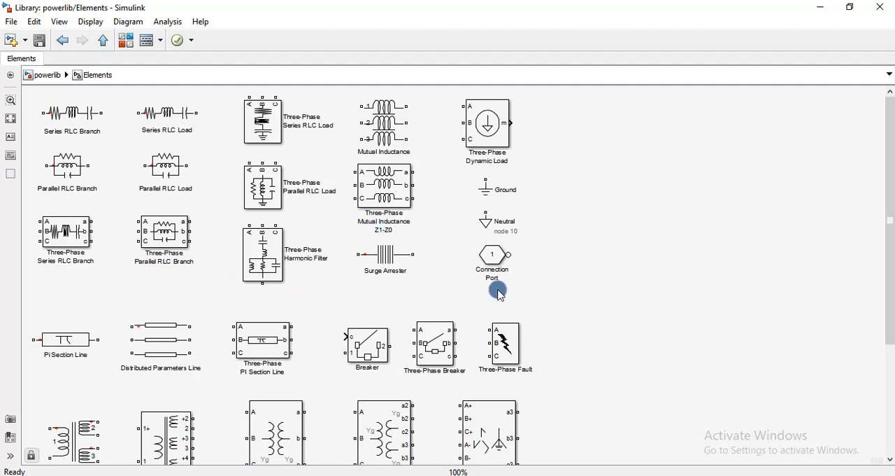
pyautogui.scroll(-1, 496, 290)
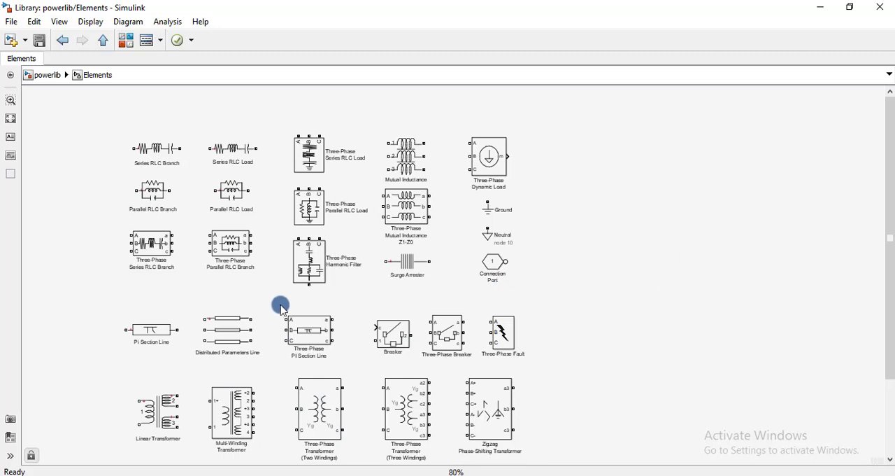
pyautogui.click(44, 79)
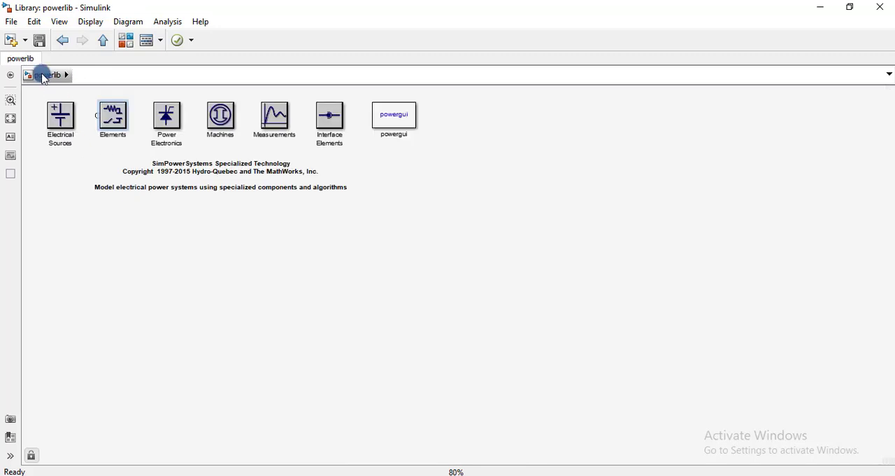
# Step: Look through the blocks in the Power Electronics and Machines libraries, returning to the powerlib overview
pyautogui.click(173, 119)
pyautogui.doubleClick(172, 119)
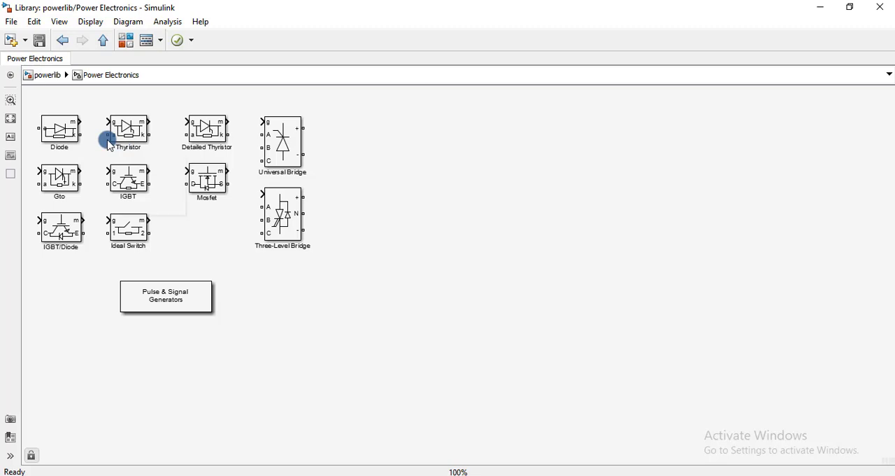
pyautogui.click(43, 75)
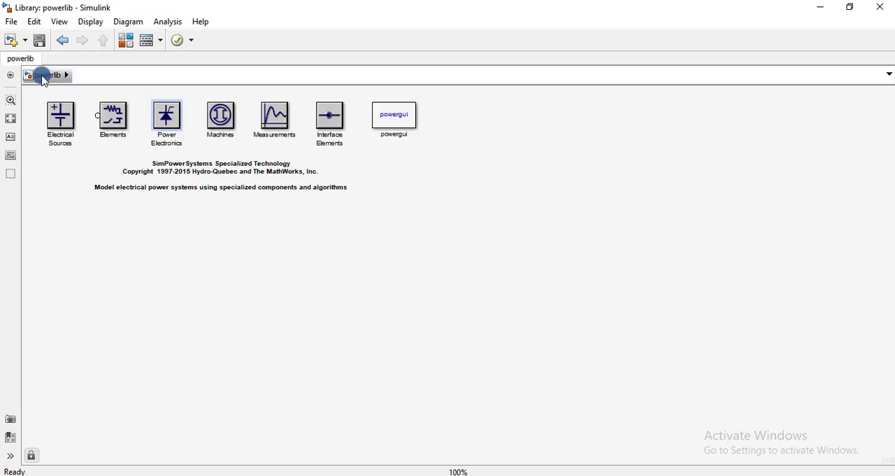
pyautogui.doubleClick(226, 120)
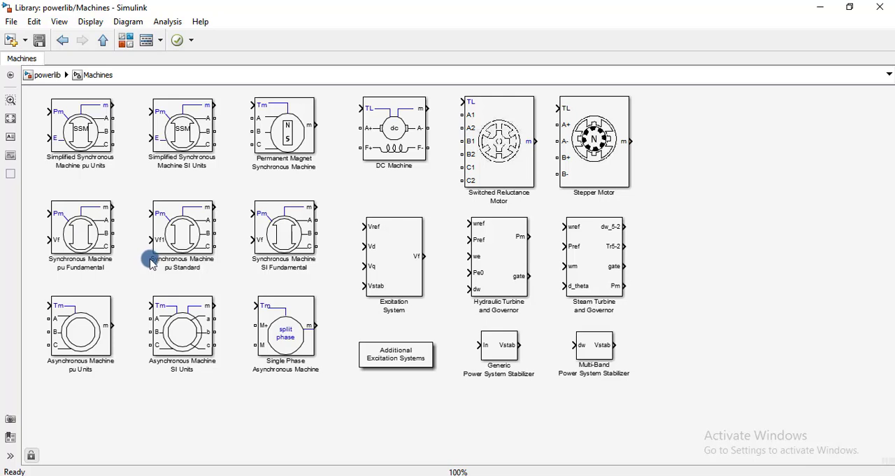
pyautogui.click(58, 75)
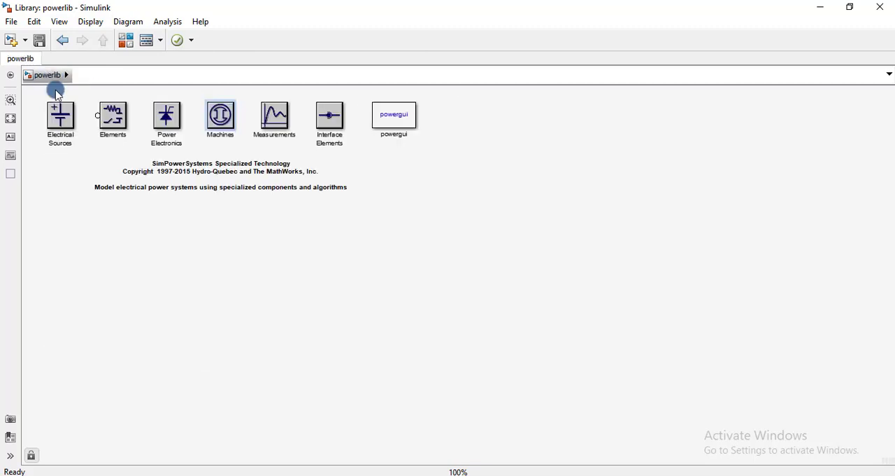
# Step: Examine the Measurements library, including its additional measurement blocks, and the Interface Elements library, returning to the powerlib overview
pyautogui.doubleClick(278, 133)
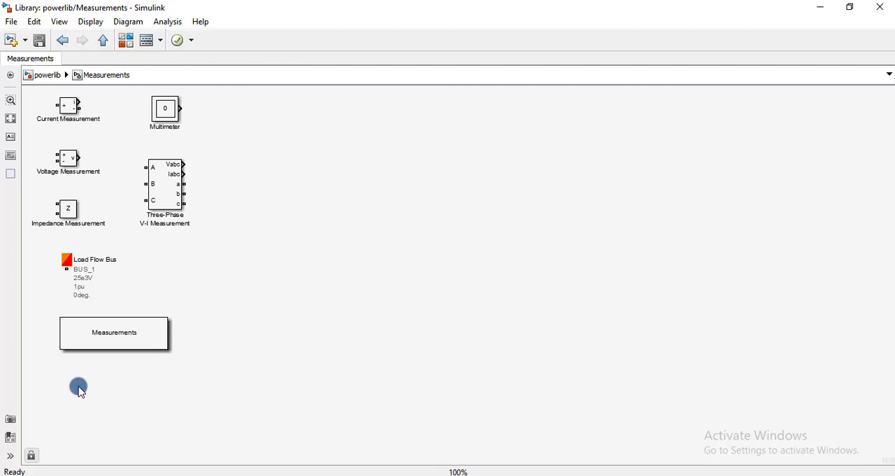
pyautogui.doubleClick(110, 335)
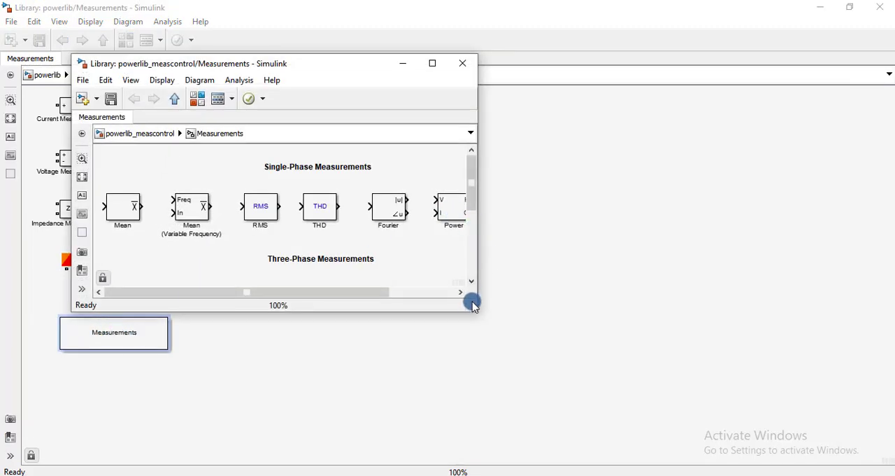
pyautogui.moveTo(474, 311); pyautogui.dragTo(740, 385)
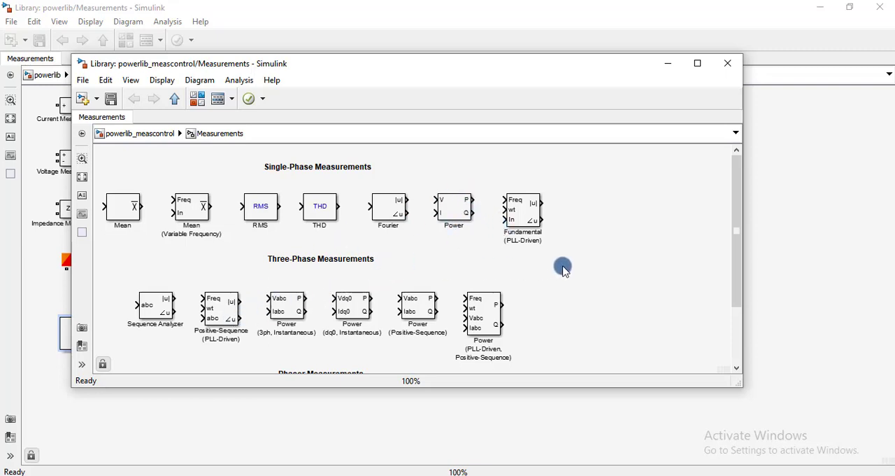
pyautogui.moveTo(734, 180); pyautogui.dragTo(518, 201)
pyautogui.click(140, 134)
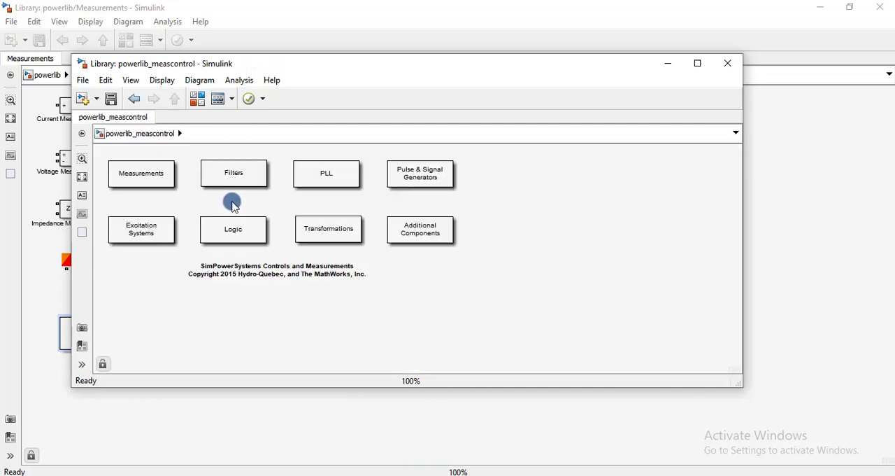
pyautogui.click(728, 64)
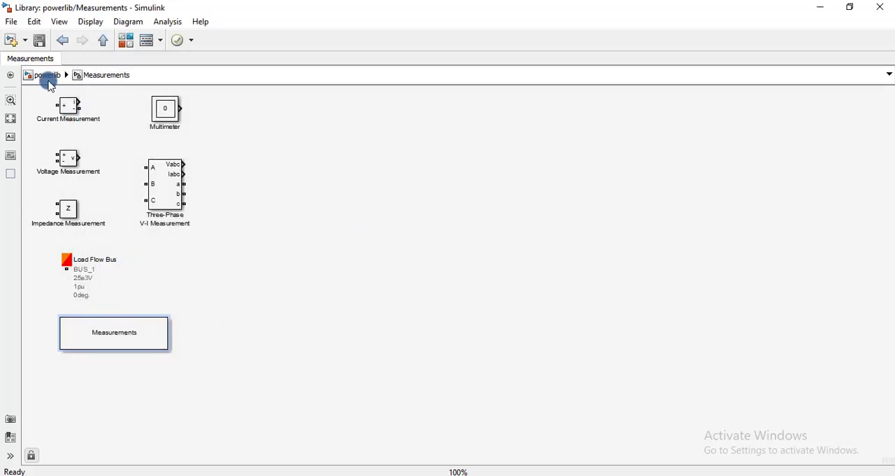
pyautogui.click(47, 74)
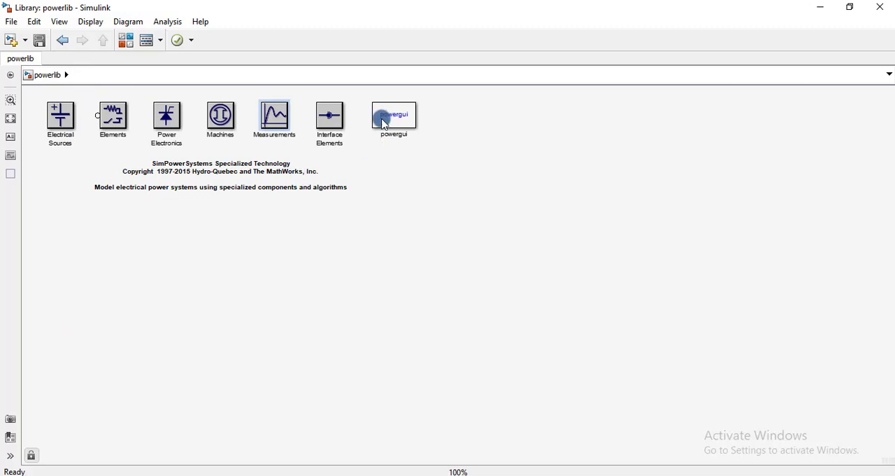
pyautogui.doubleClick(333, 120)
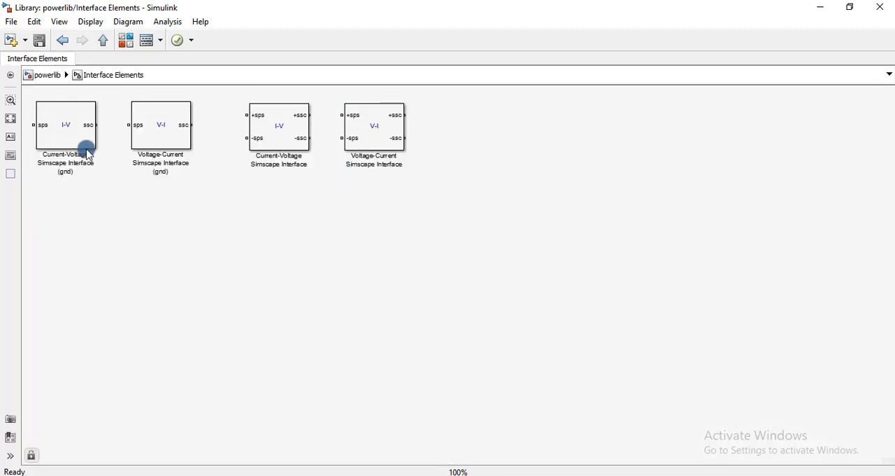
pyautogui.click(45, 77)
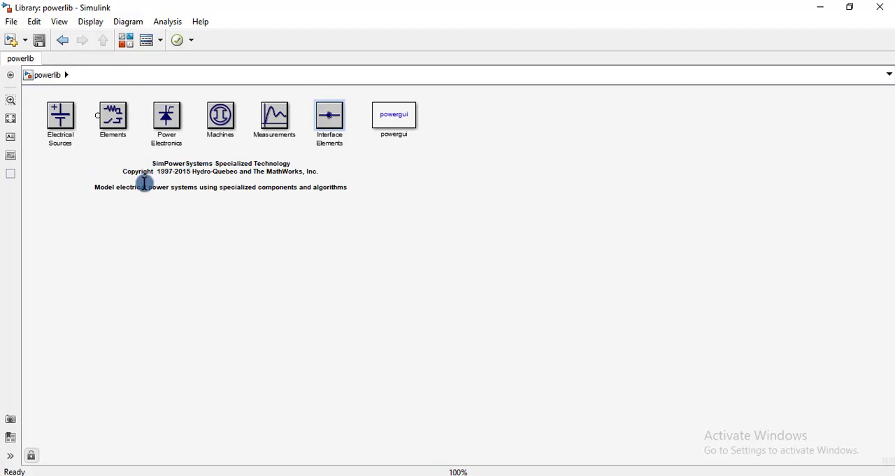
# Step: Create a new blank Simulink model and arrange it side by side with the powerlib library
pyautogui.click(9, 40)
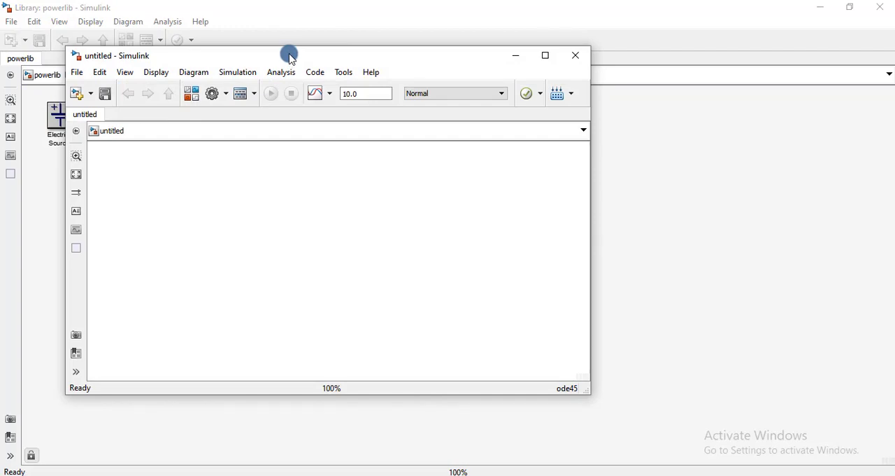
pyautogui.press('super+Right')
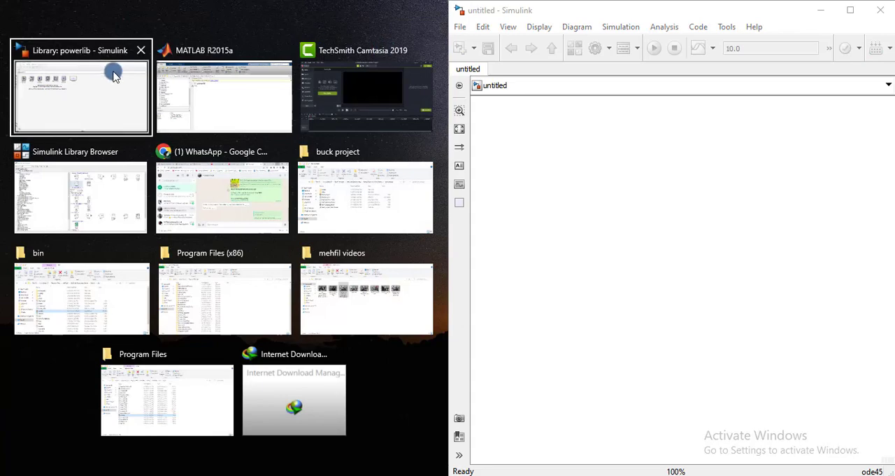
pyautogui.click(114, 75)
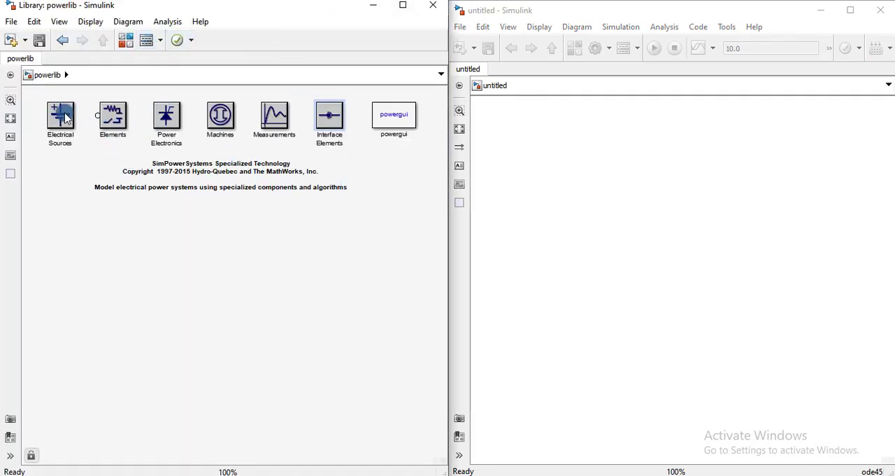
# Step: Add a DC Voltage Source and, above it to the right, a Series RLC Branch to the new model
pyautogui.doubleClick(61, 116)
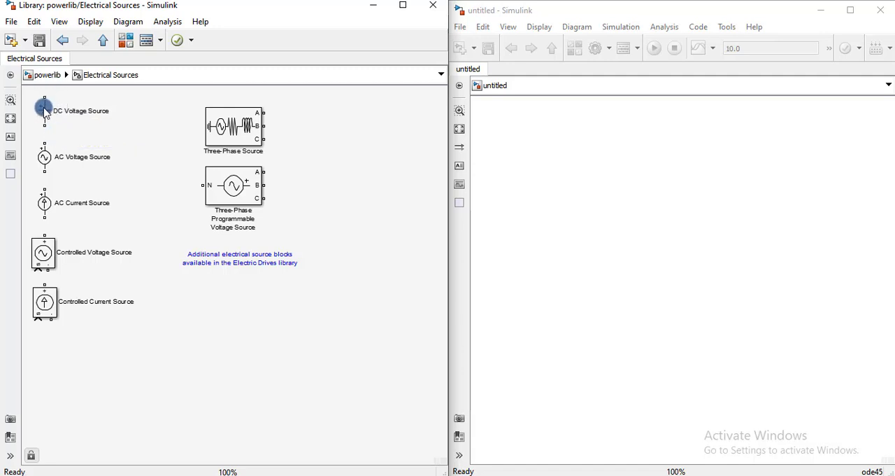
pyautogui.moveTo(44, 107); pyautogui.dragTo(591, 238)
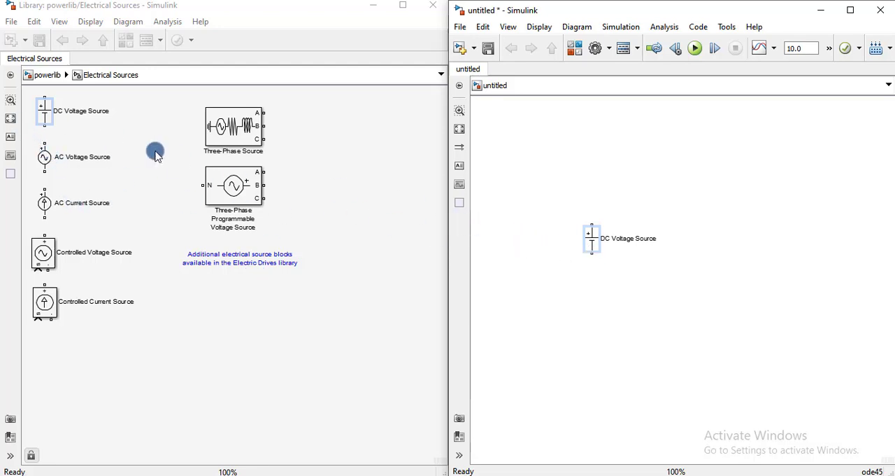
pyautogui.click(46, 74)
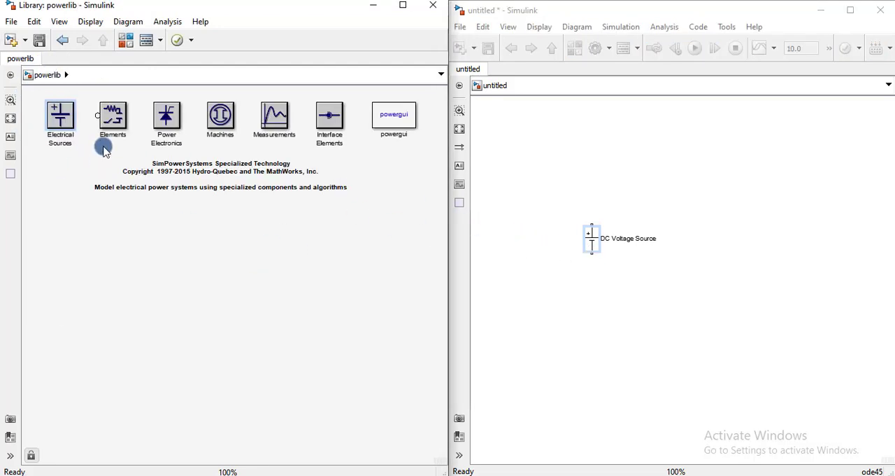
pyautogui.doubleClick(113, 117)
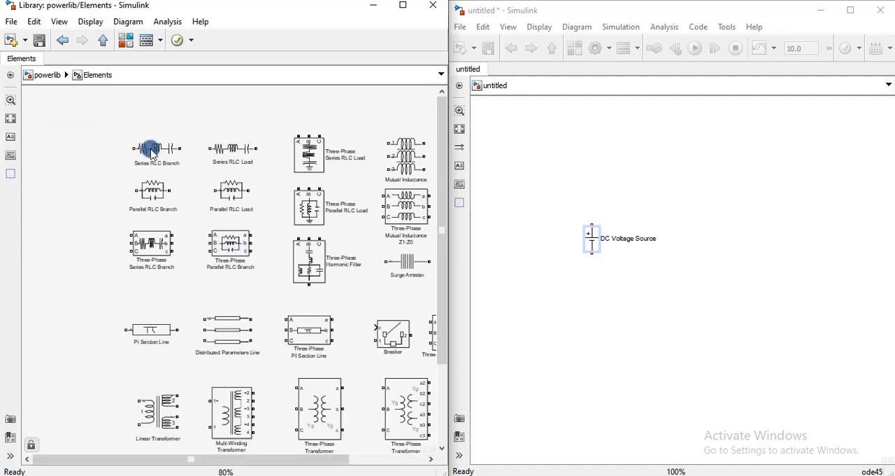
pyautogui.moveTo(153, 153); pyautogui.dragTo(679, 180)
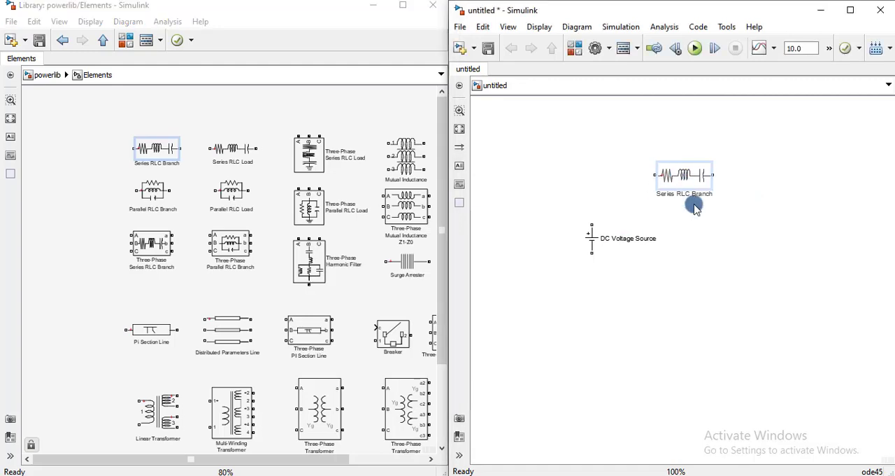
# Step: Set the Series RLC Branch's branch type to R so that the block is a pure resistor
pyautogui.doubleClick(684, 176)
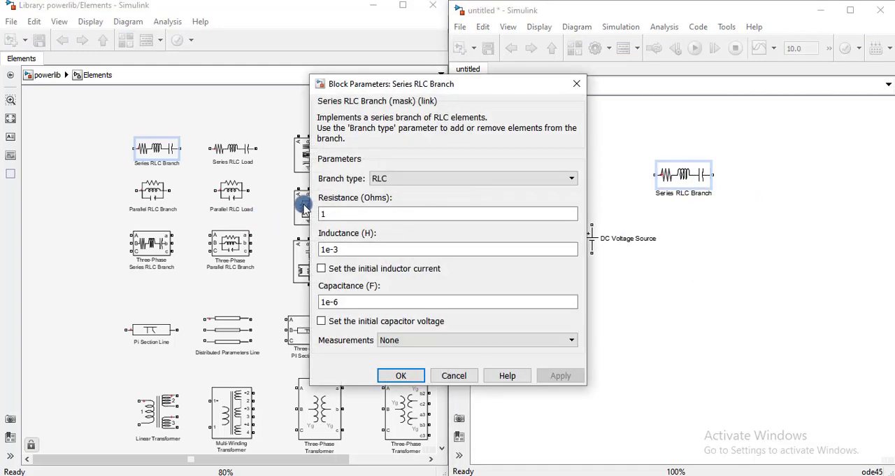
pyautogui.click(410, 178)
pyautogui.click(394, 204)
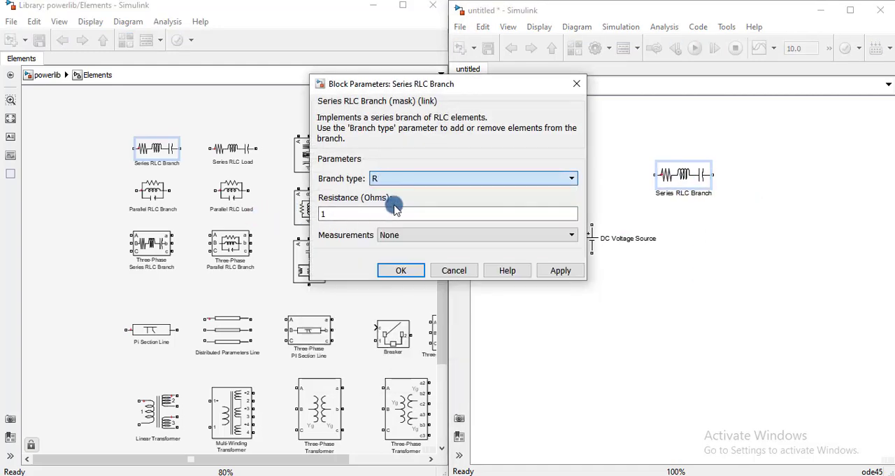
pyautogui.click(403, 273)
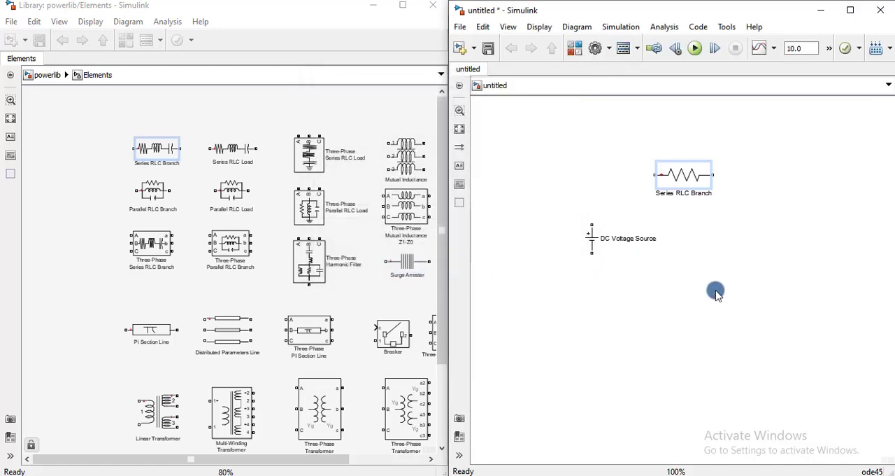
# Step: Duplicate the resistor branch and place the copy beside the original on the same horizontal line
pyautogui.click(683, 183)
pyautogui.moveTo(684, 180); pyautogui.dragTo(775, 176)
pyautogui.click(703, 190)
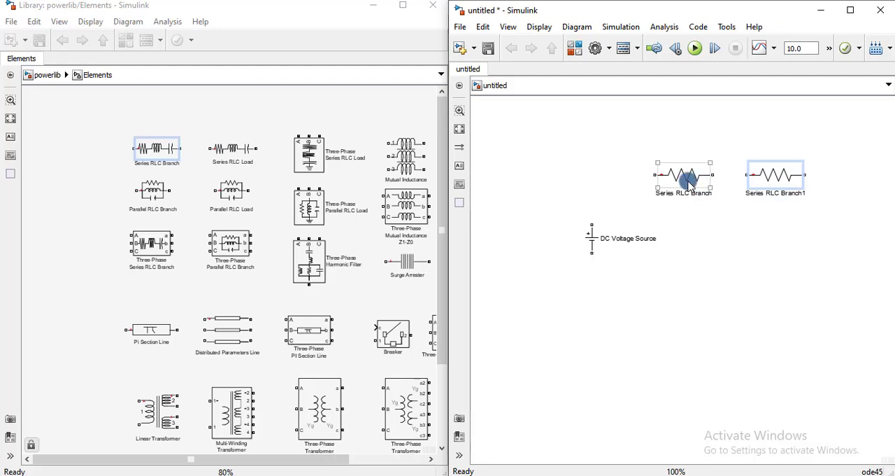
# Step: Make two copies of the first resistor branch and place them one below the other beneath the original
pyautogui.rightClick(684, 173)
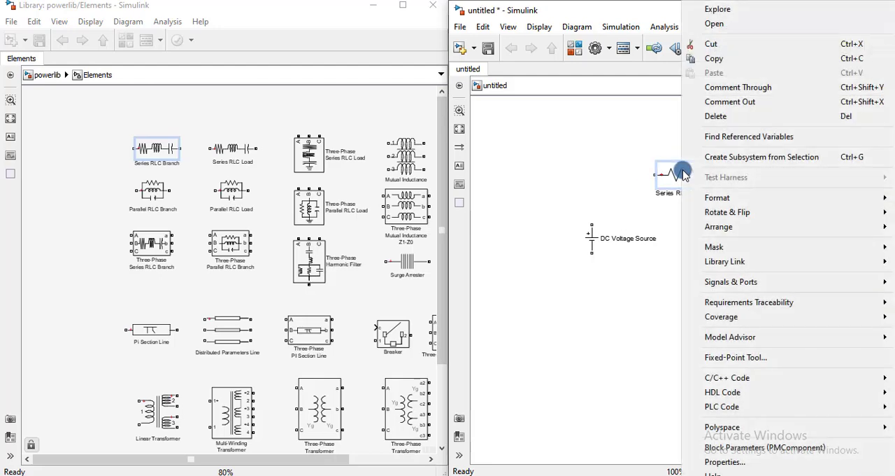
pyautogui.click(714, 61)
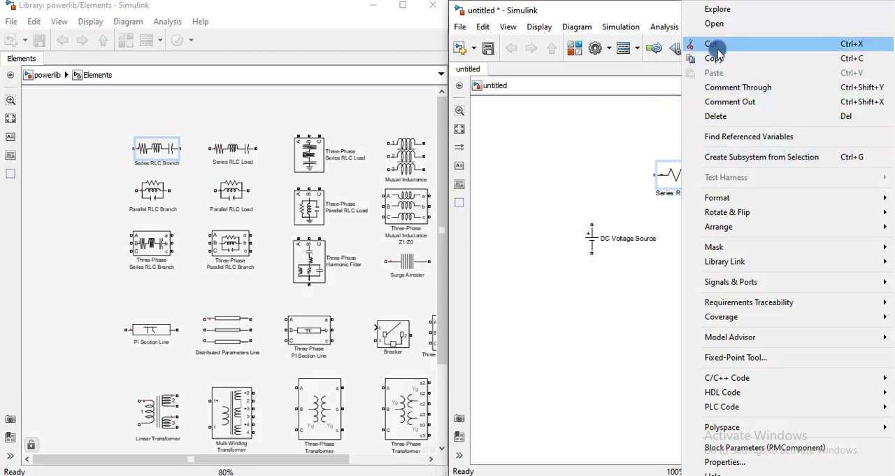
pyautogui.click(646, 294)
pyautogui.click(689, 172)
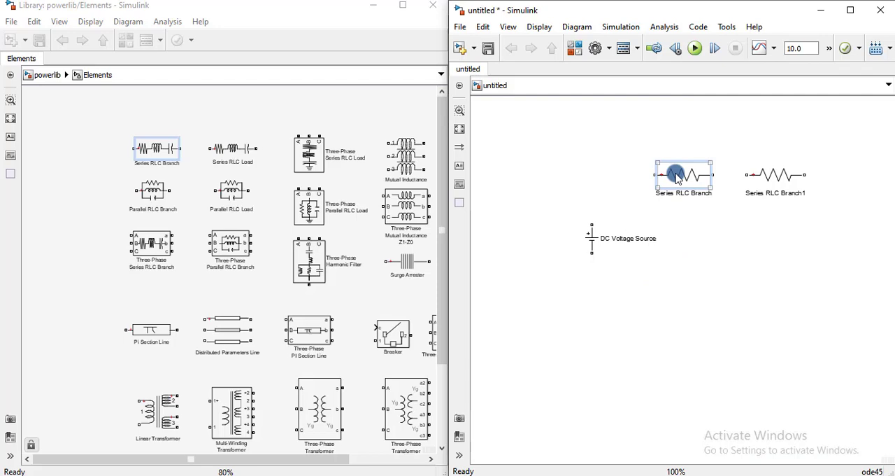
pyautogui.click(660, 234)
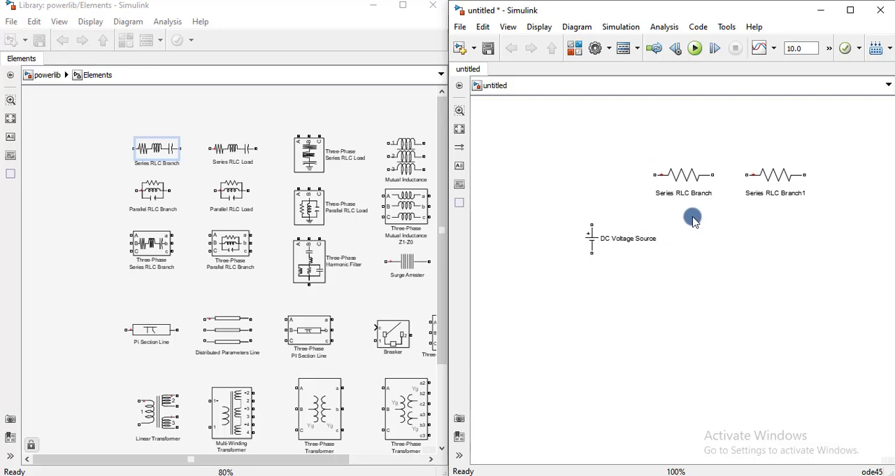
pyautogui.click(677, 174)
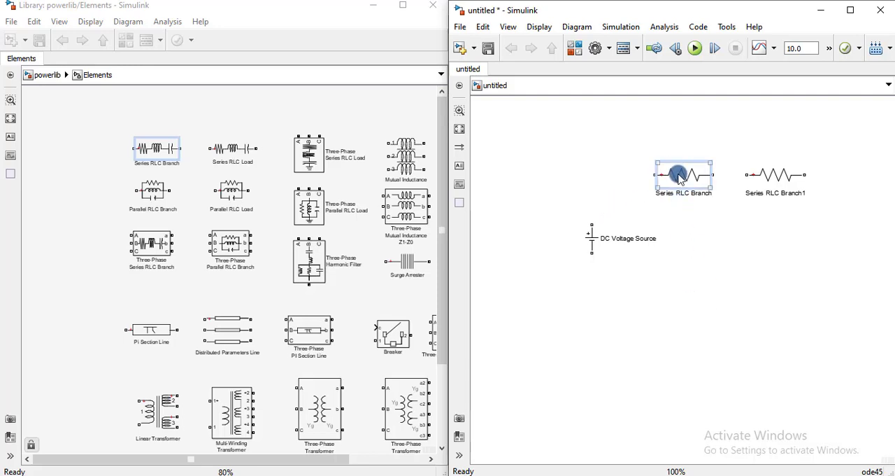
pyautogui.moveTo(680, 178); pyautogui.dragTo(690, 372)
pyautogui.click(676, 306)
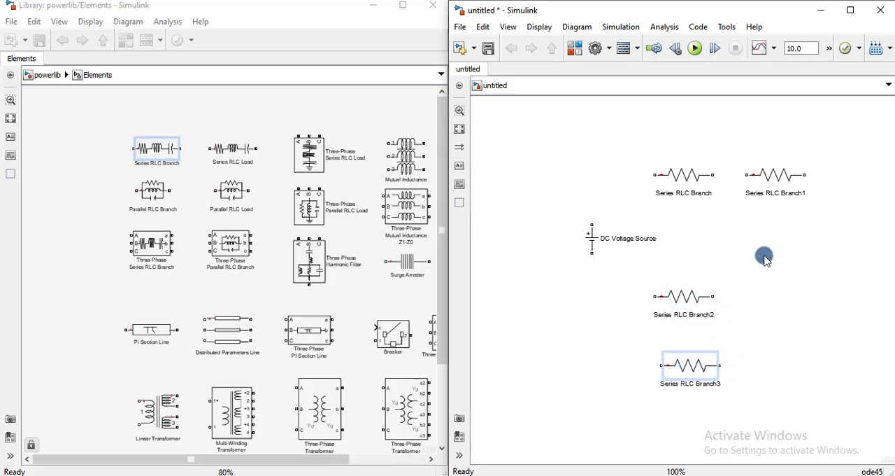
# Step: Duplicate the second resistor branch below itself, deleting the surplus lower copy so that only one remains
pyautogui.click(778, 177)
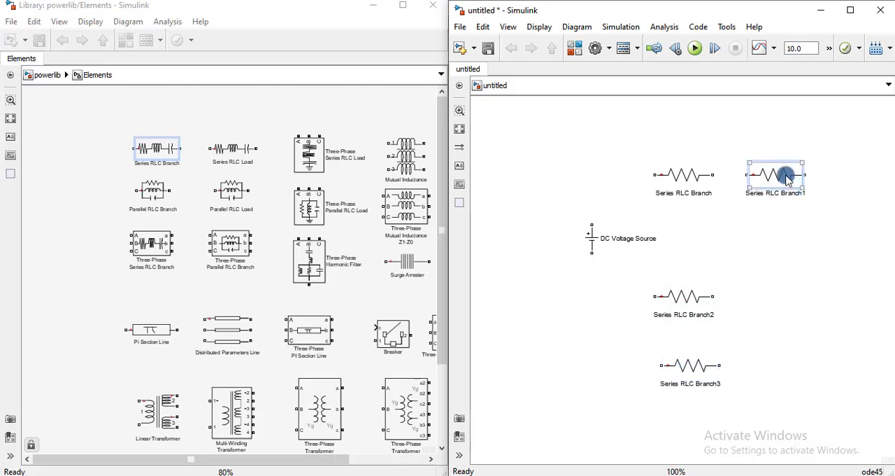
pyautogui.moveTo(789, 180); pyautogui.dragTo(791, 340)
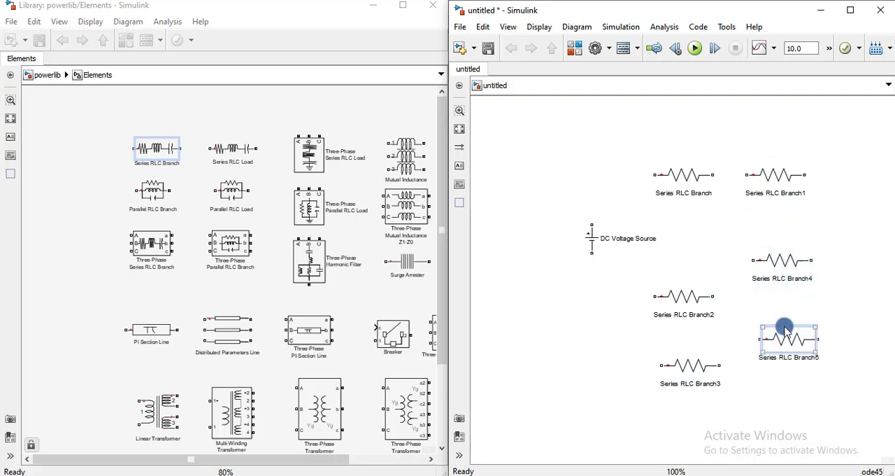
pyautogui.press('Delete')
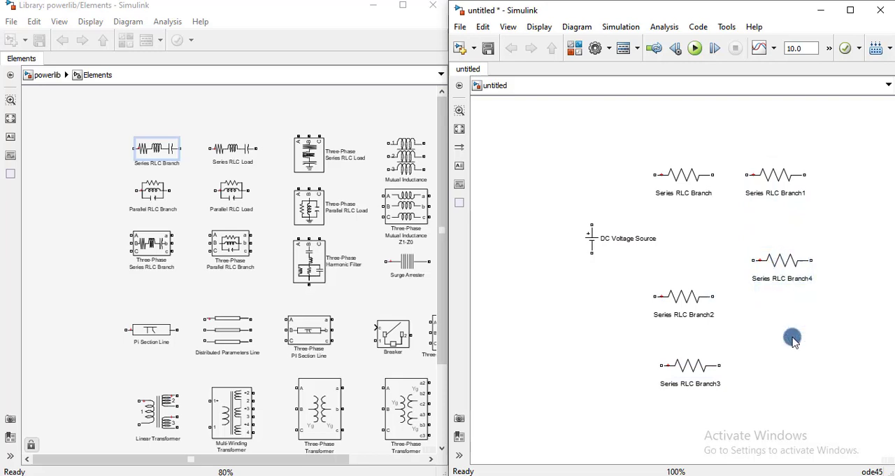
# Step: Delete the two resistor copies, Series RLC Branch3 and Series RLC Branch2, below the first resistor
pyautogui.click(684, 371)
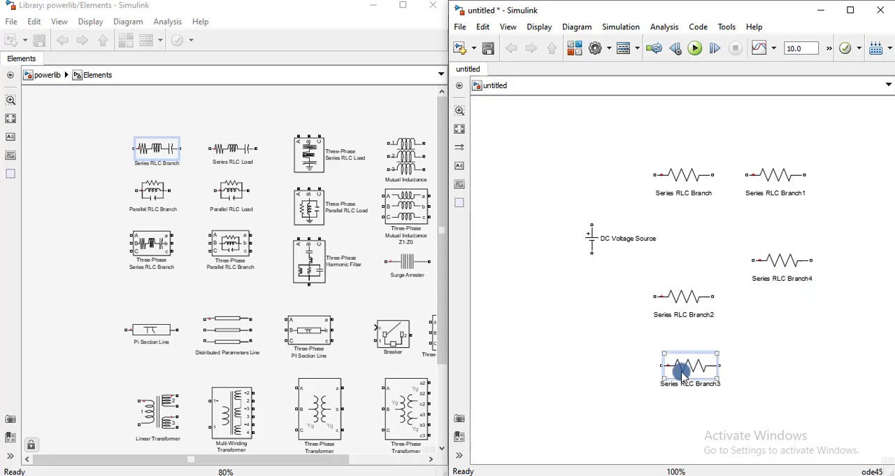
pyautogui.press('Delete')
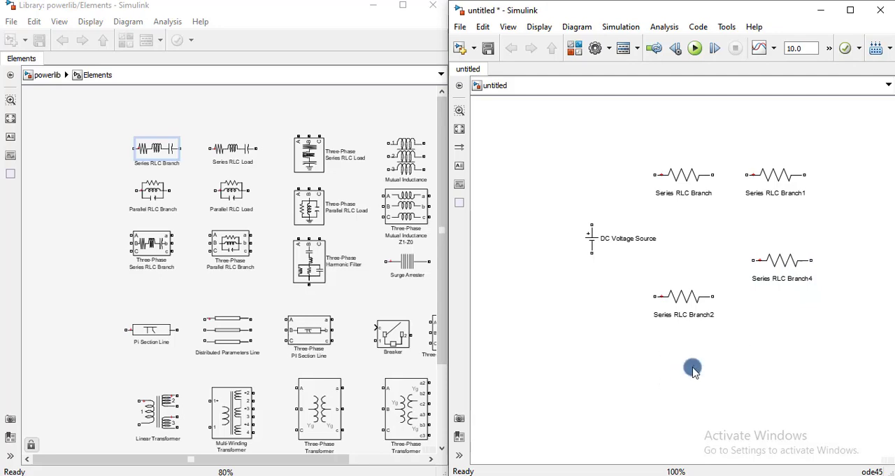
pyautogui.click(678, 303)
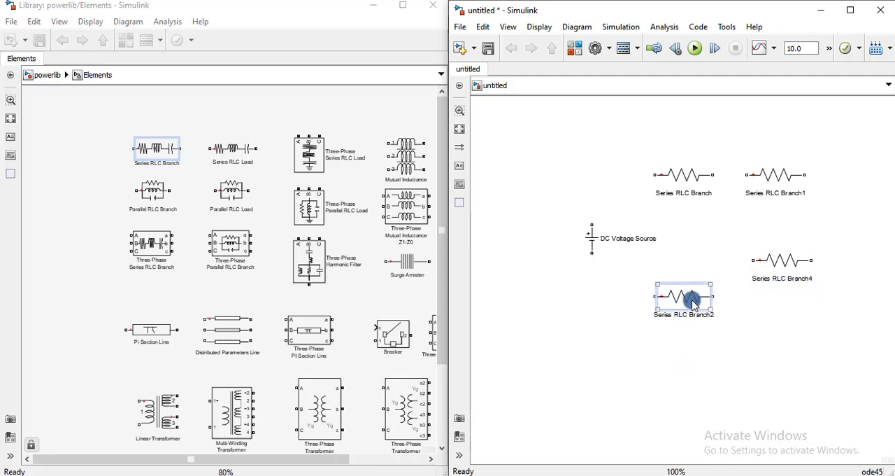
pyautogui.press('Delete')
# Step: Set the first resistor's resistance to 100 ohms and move the block further left on the same line
pyautogui.click(688, 177)
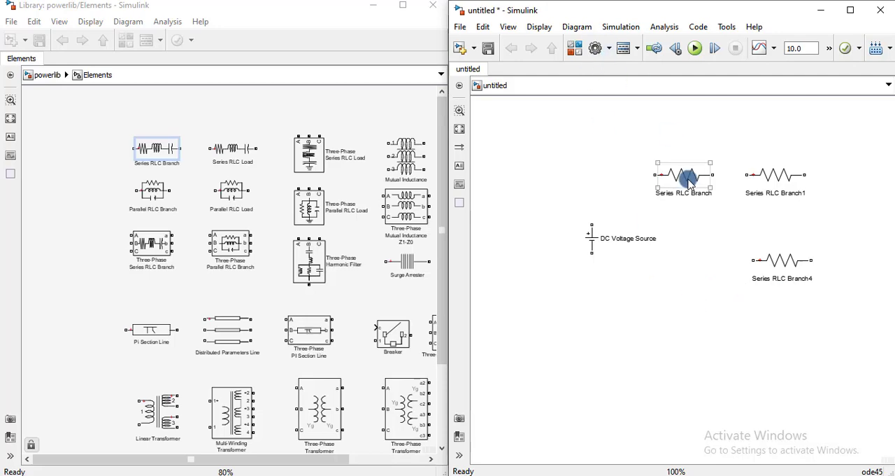
pyautogui.doubleClick(680, 178)
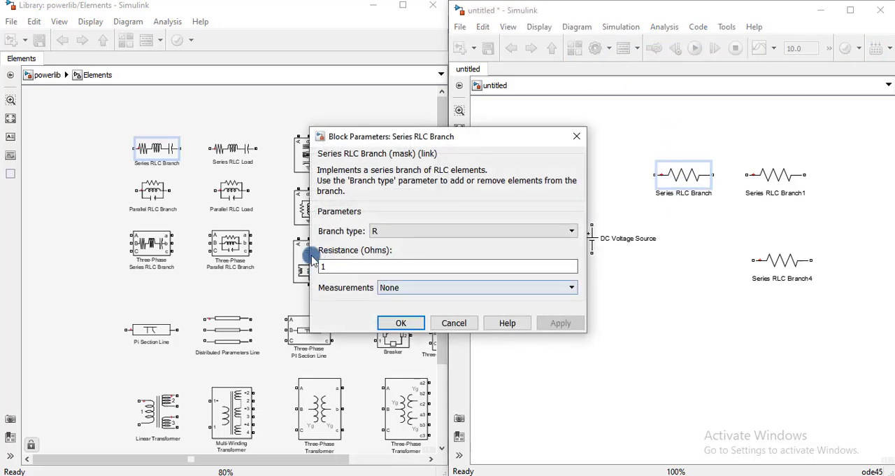
pyautogui.write('1')
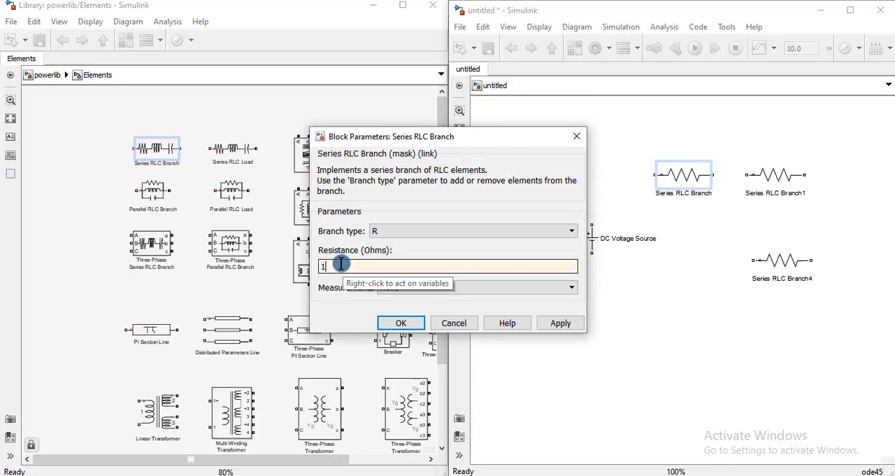
pyautogui.write('00')
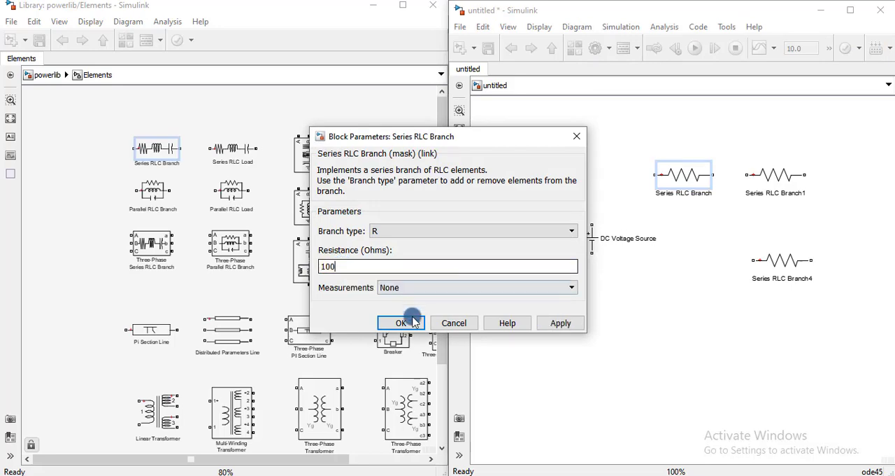
pyautogui.click(410, 322)
pyautogui.moveTo(685, 176); pyautogui.dragTo(629, 175)
pyautogui.click(768, 189)
pyautogui.click(630, 180)
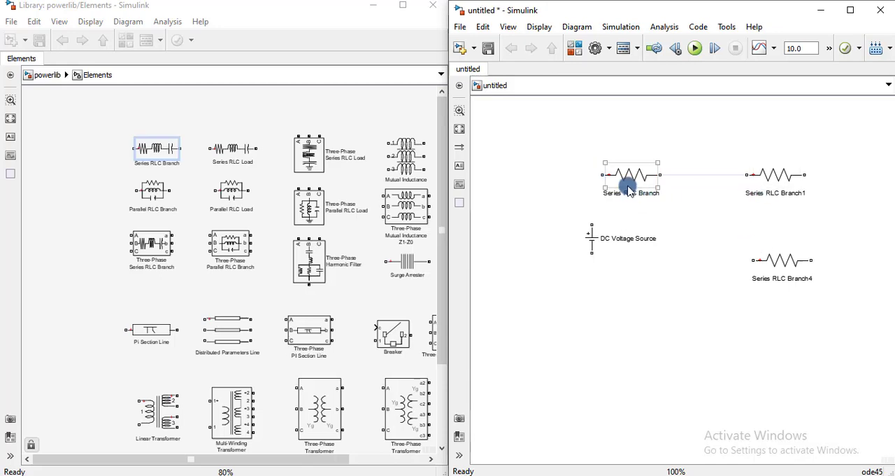
# Step: Change Series RLC Branch1 to branch type L with an inductance of 2e-3 H
pyautogui.click(753, 187)
pyautogui.doubleClick(769, 176)
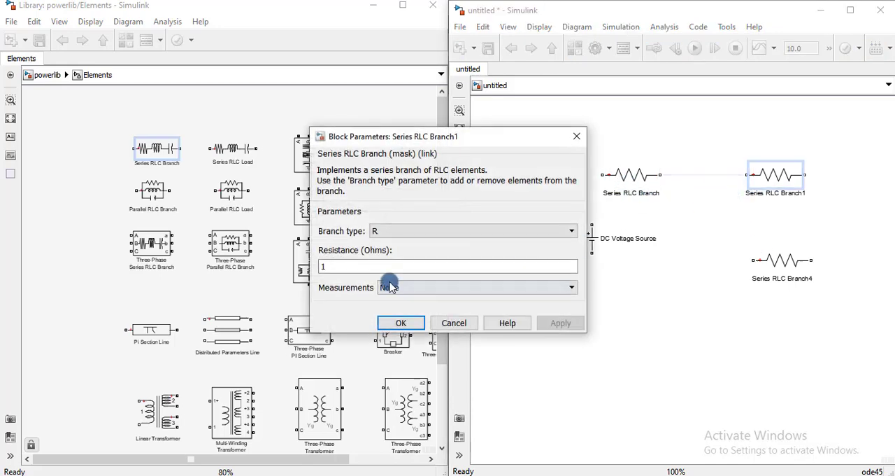
pyautogui.click(389, 230)
pyautogui.click(380, 267)
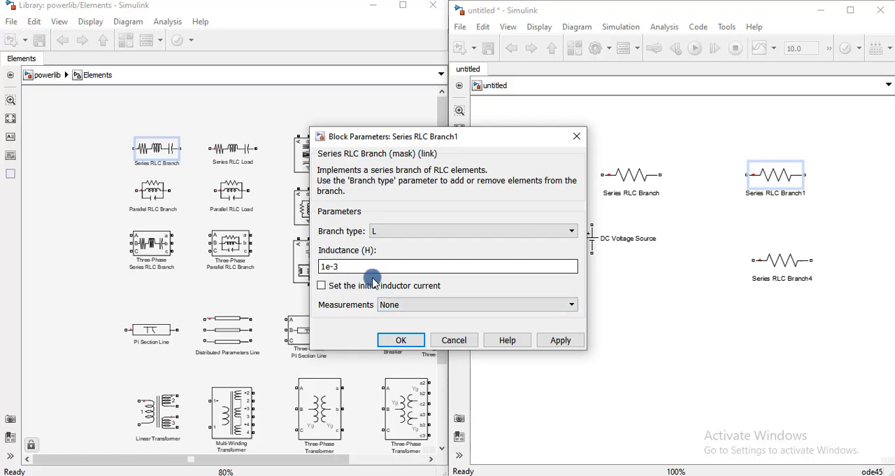
pyautogui.press('Left')
pyautogui.press('Left')
pyautogui.press('Left')
pyautogui.press('BackSpace')
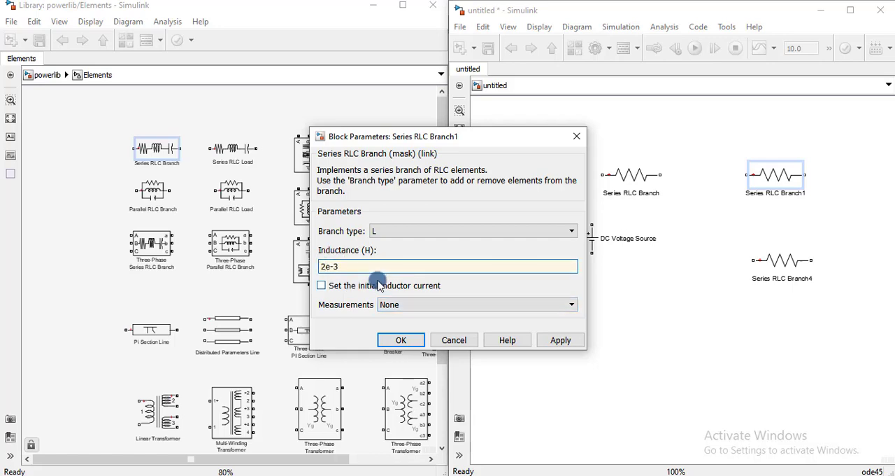
pyautogui.write('2')
pyautogui.click(540, 339)
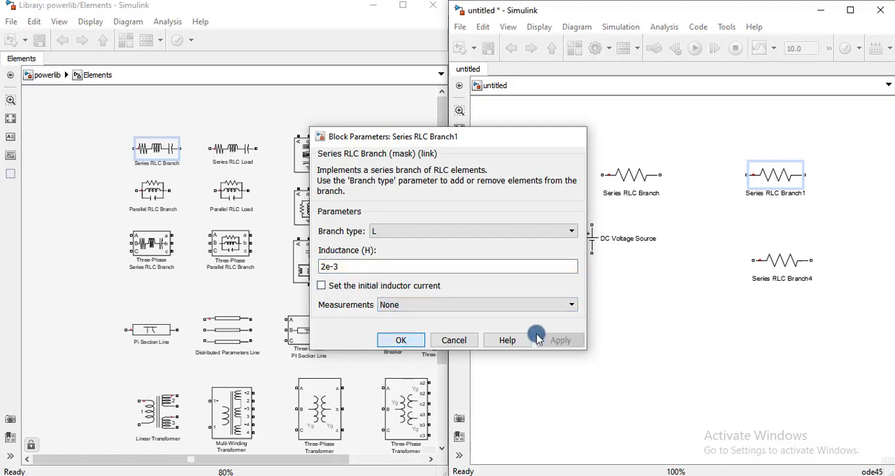
# Step: Change the remaining lower resistor, Series RLC Branch4, to a capacitor with branch type C
pyautogui.doubleClick(780, 260)
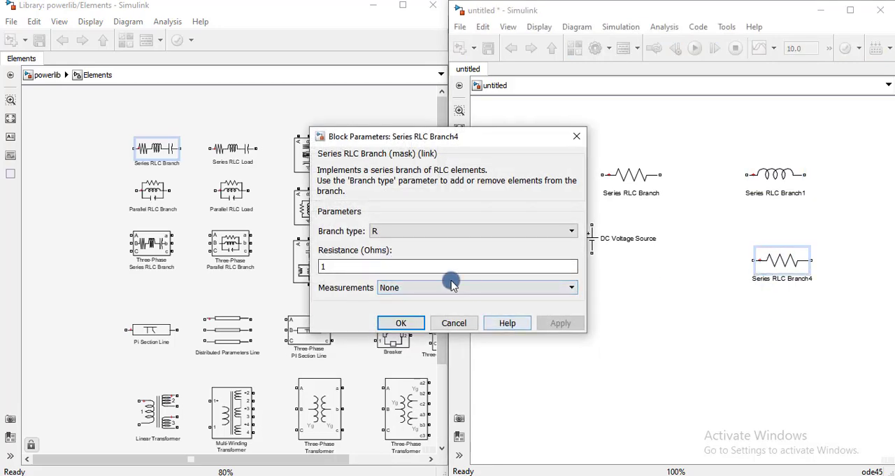
pyautogui.click(426, 235)
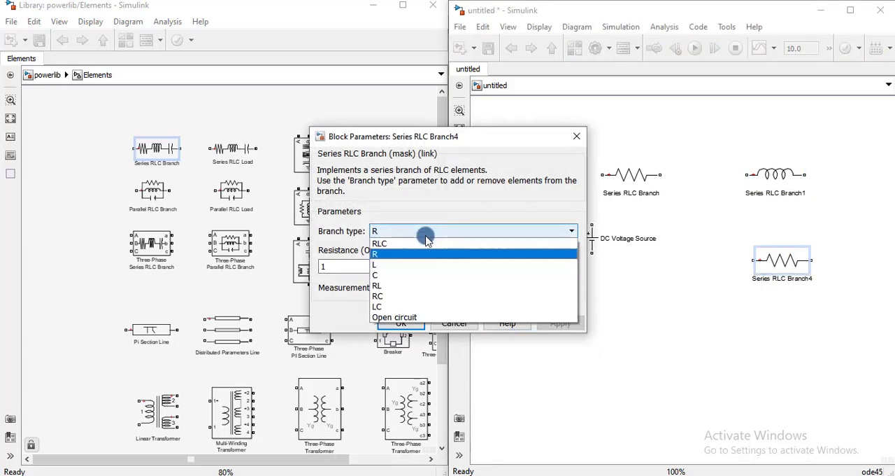
pyautogui.click(406, 275)
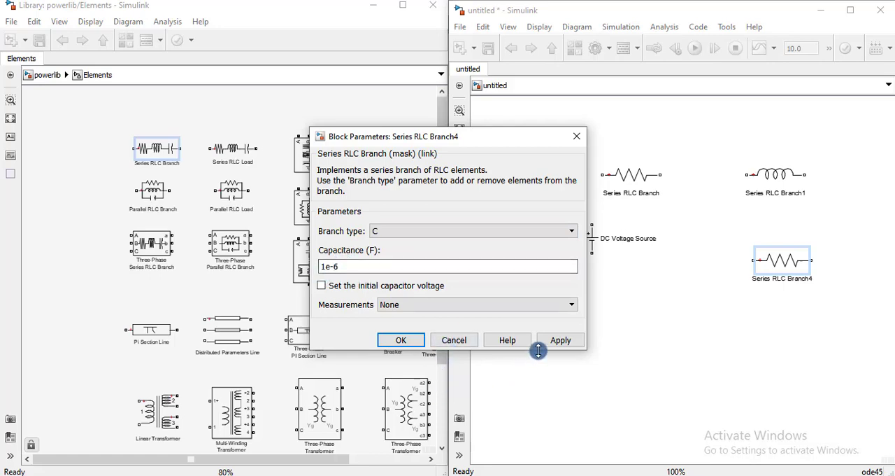
pyautogui.click(556, 337)
pyautogui.click(401, 341)
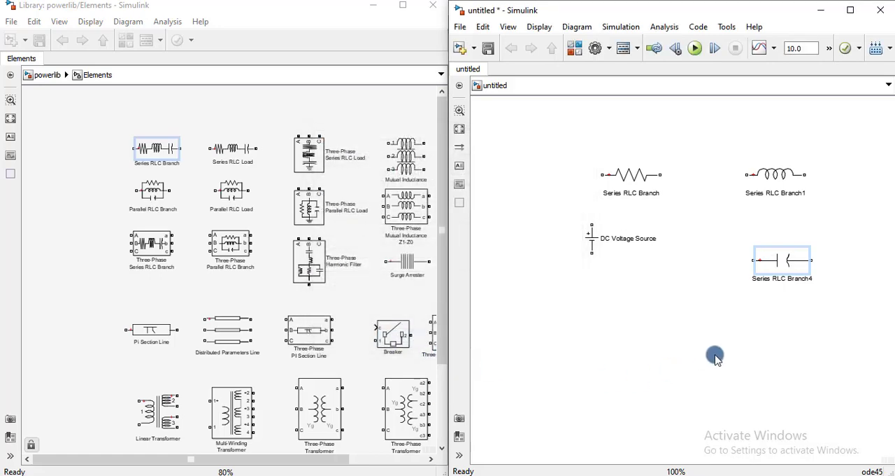
# Step: Move the resistor out of the way above, place the inductor nearer the DC source, and wire the source's positive terminal to it
pyautogui.moveTo(624, 174); pyautogui.dragTo(694, 106)
pyautogui.moveTo(769, 174)
pyautogui.mouseDown()
pyautogui.moveTo(593, 177)
pyautogui.moveTo(656, 174)
pyautogui.mouseUp()
pyautogui.moveTo(592, 224); pyautogui.dragTo(636, 172)
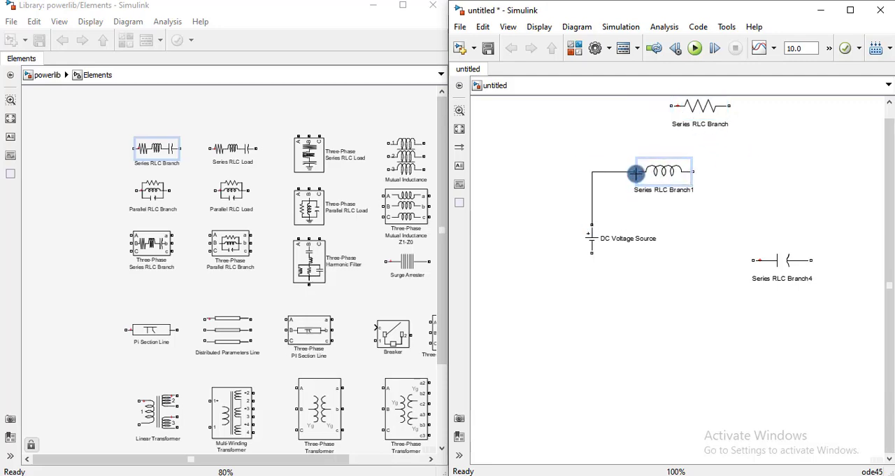
# Step: Move the capacitor closer to the source, rotate it to vertical and connect its upper terminal to the inductor's free end
pyautogui.click(785, 259)
pyautogui.click(719, 298)
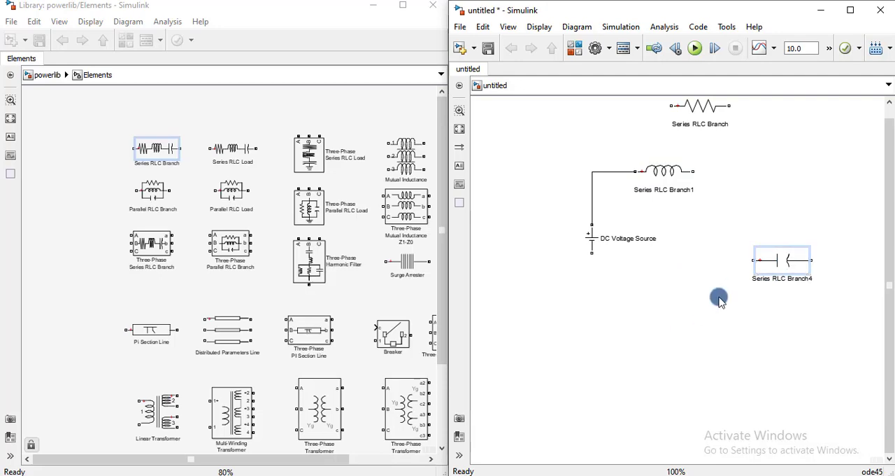
pyautogui.moveTo(779, 260); pyautogui.dragTo(748, 240)
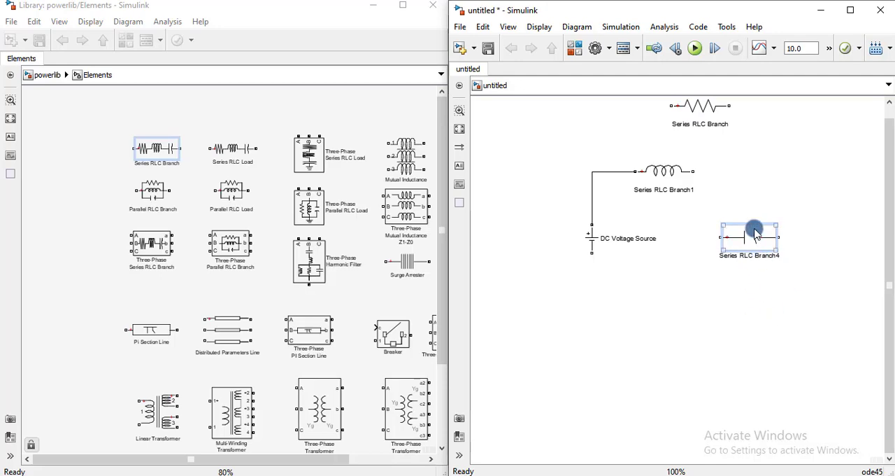
pyautogui.hotkey('ctrl', 'r')
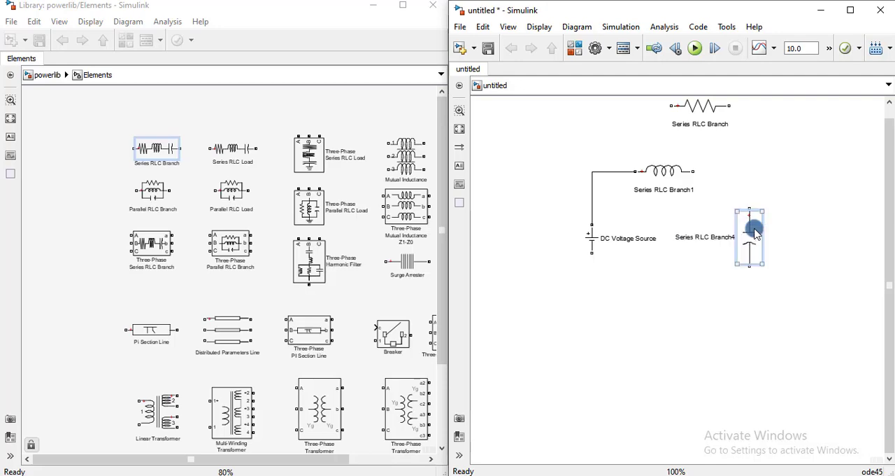
pyautogui.moveTo(755, 244); pyautogui.dragTo(698, 172)
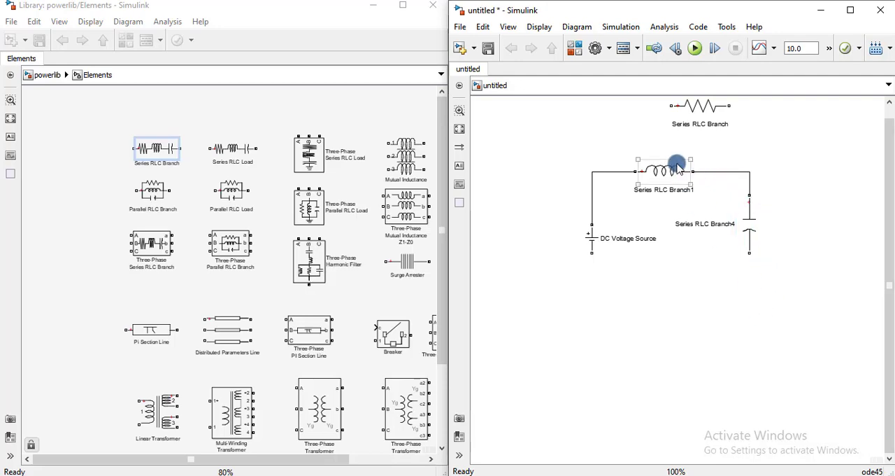
# Step: Place the resistor vertically to the right of the capacitor and wire it between the inductor-capacitor node and the source's negative terminal
pyautogui.moveTo(697, 111); pyautogui.dragTo(828, 212)
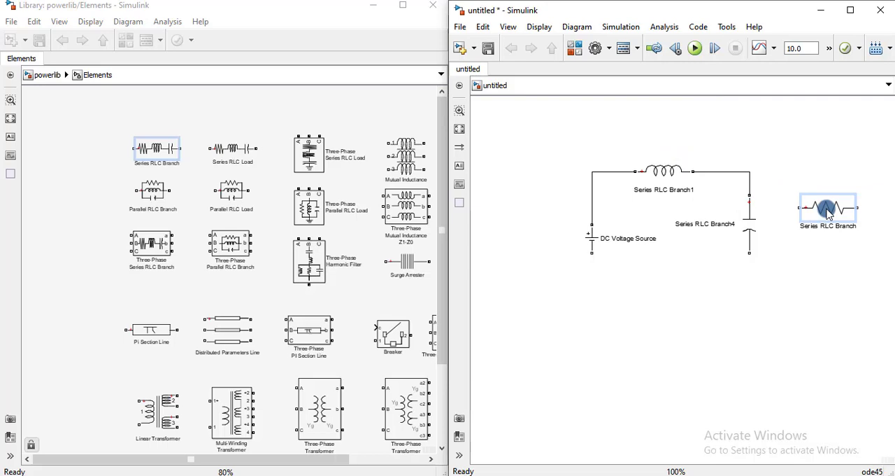
pyautogui.hotkey('ctrl', 'r')
pyautogui.click(827, 211)
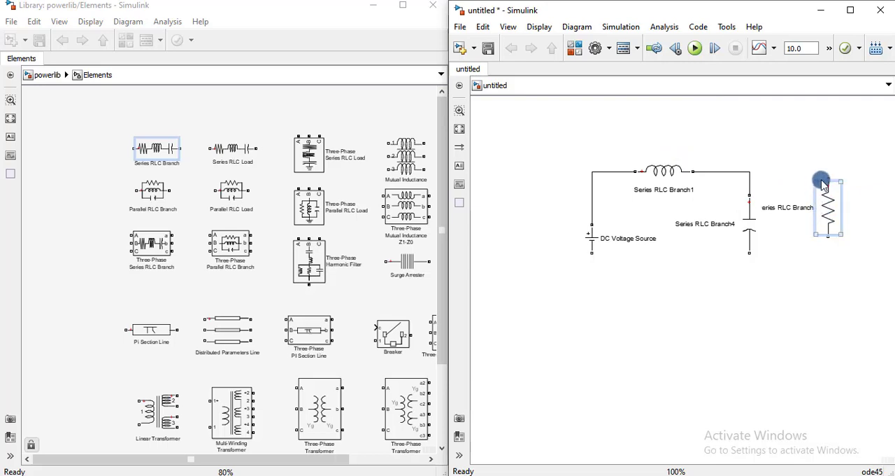
pyautogui.moveTo(829, 177); pyautogui.dragTo(756, 172)
pyautogui.moveTo(826, 238); pyautogui.dragTo(590, 256)
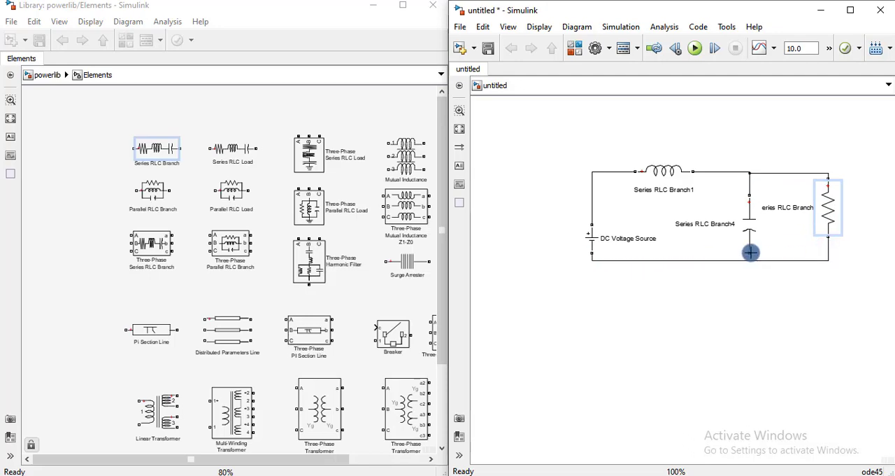
# Step: Connect the capacitor's lower terminal to the return line and shift the capacitor slightly up between the two lines
pyautogui.moveTo(750, 262); pyautogui.dragTo(750, 263)
pyautogui.click(768, 297)
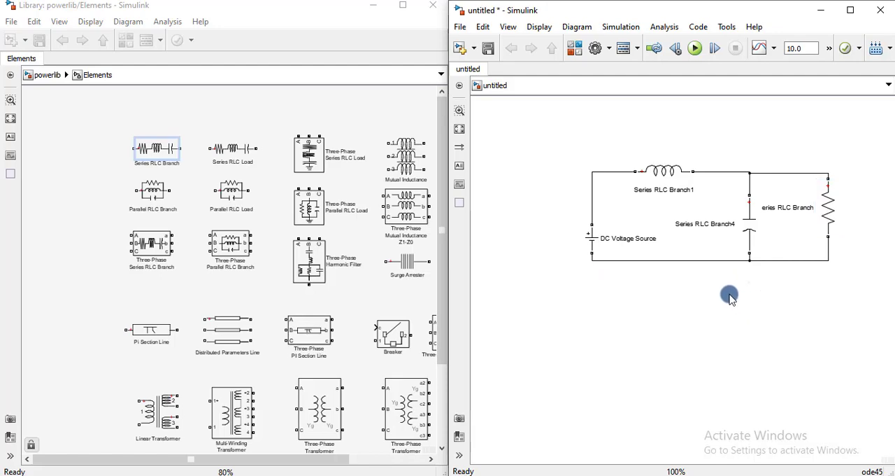
pyautogui.moveTo(746, 224); pyautogui.dragTo(745, 212)
pyautogui.click(750, 290)
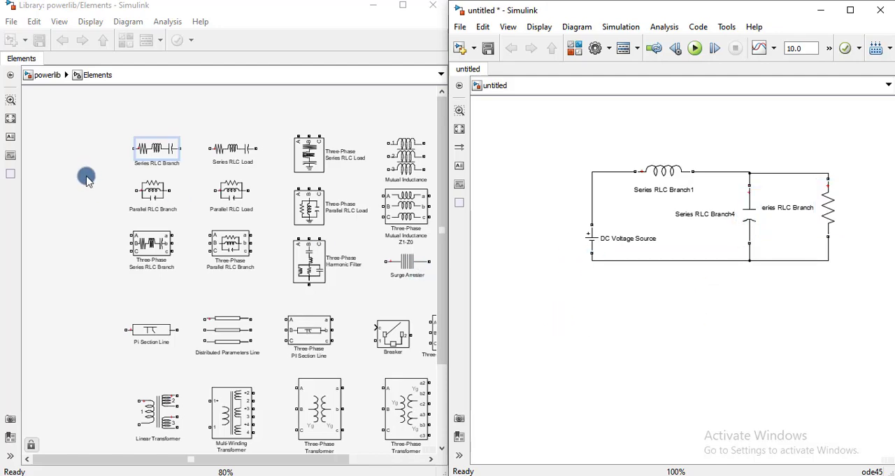
# Step: Add a Current Measurement and a Voltage Measurement block from the powerlib Measurements library below the circuit in the model
pyautogui.click(43, 75)
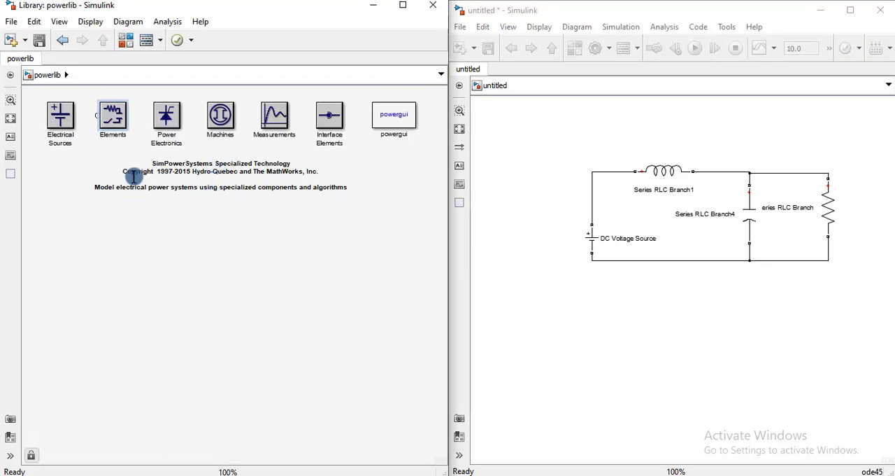
pyautogui.doubleClick(271, 120)
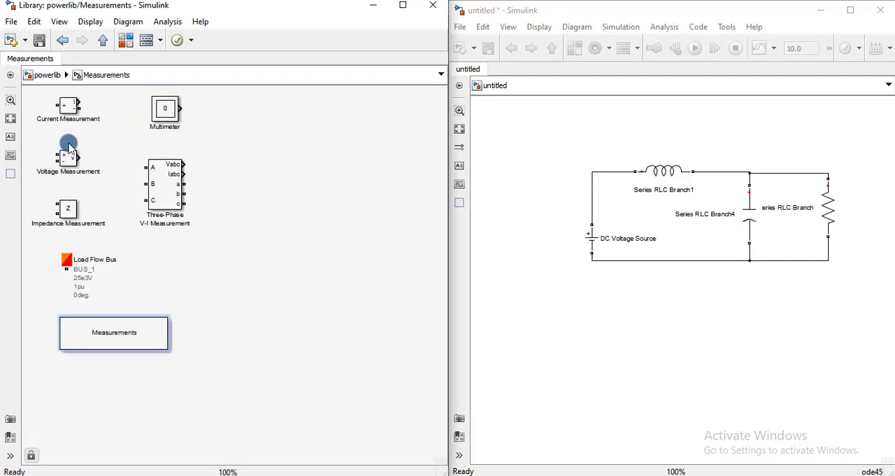
pyautogui.moveTo(63, 105); pyautogui.dragTo(569, 302)
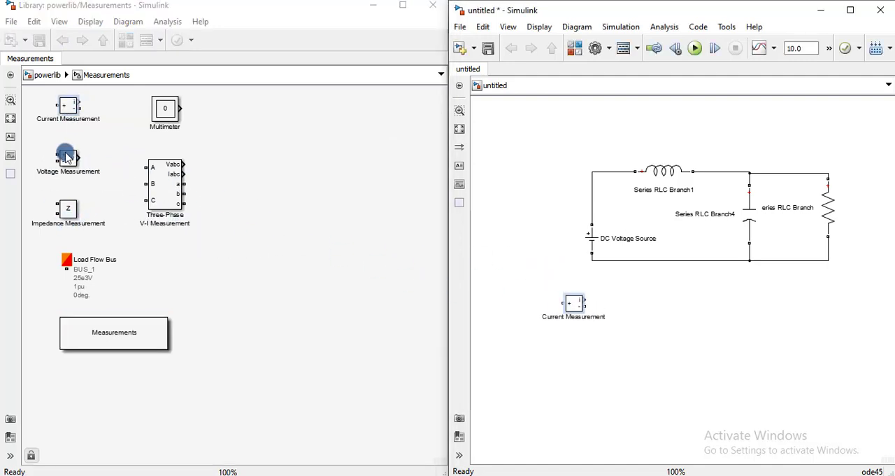
pyautogui.moveTo(66, 157); pyautogui.dragTo(584, 352)
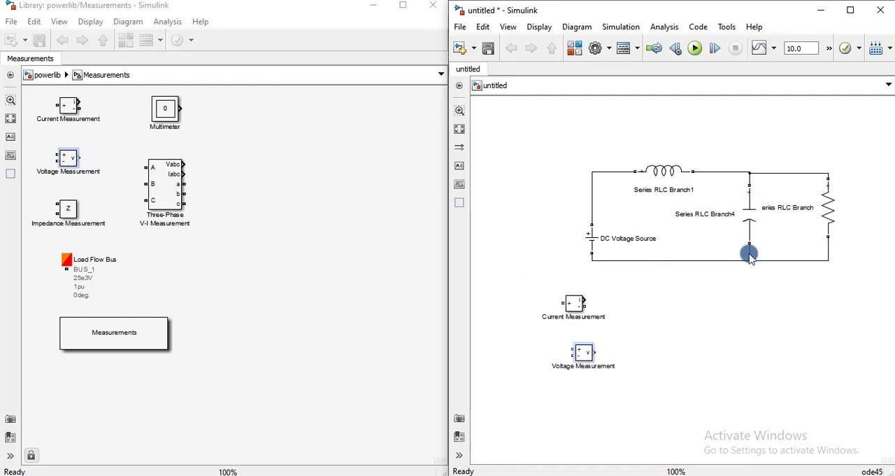
pyautogui.click(670, 346)
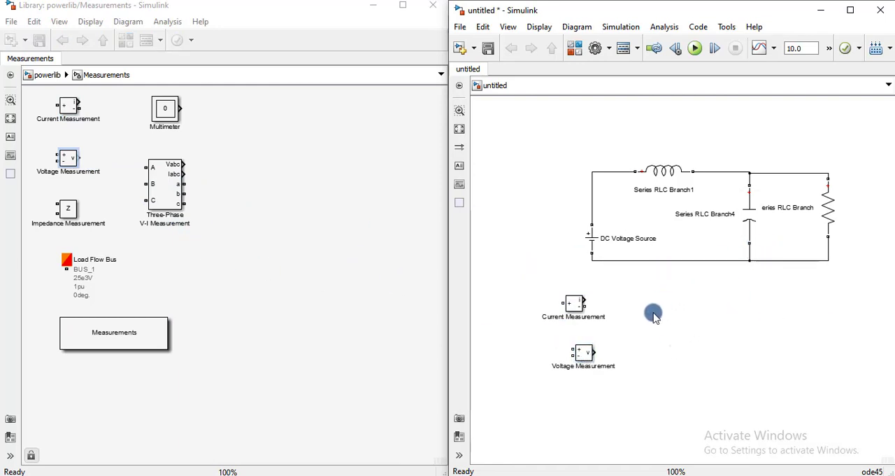
# Step: Remove the wire between the DC source and the inductor and place the Current Measurement block in the gap
pyautogui.moveTo(572, 306); pyautogui.dragTo(610, 119)
pyautogui.click(592, 239)
pyautogui.click(595, 184)
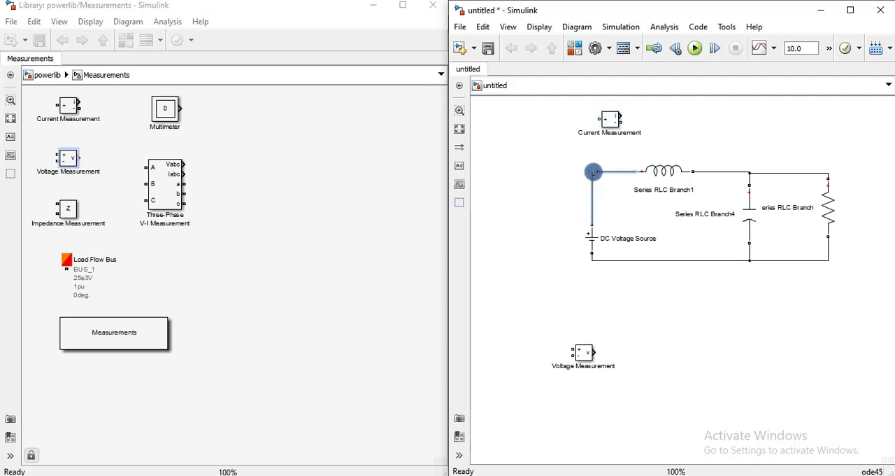
pyautogui.click(613, 125)
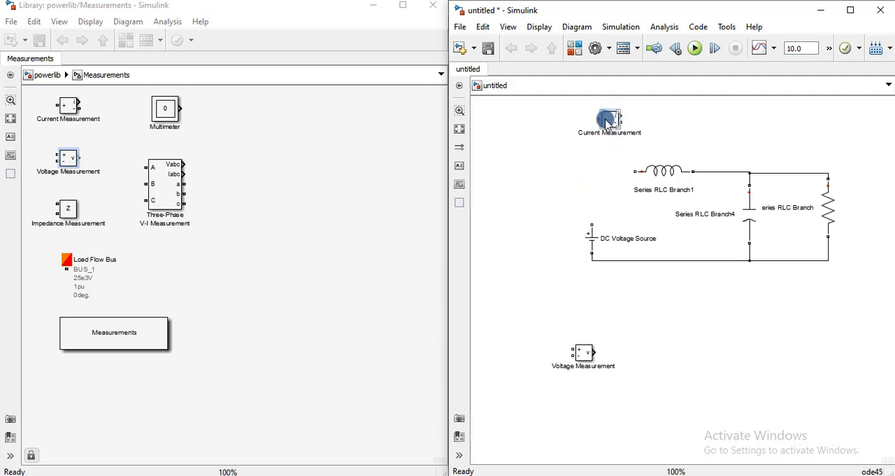
pyautogui.moveTo(607, 124); pyautogui.dragTo(591, 177)
# Step: Wire the Current Measurement block in series between the source's positive terminal and the inductor, and shift the DC source left to straighten the wire
pyautogui.click(593, 228)
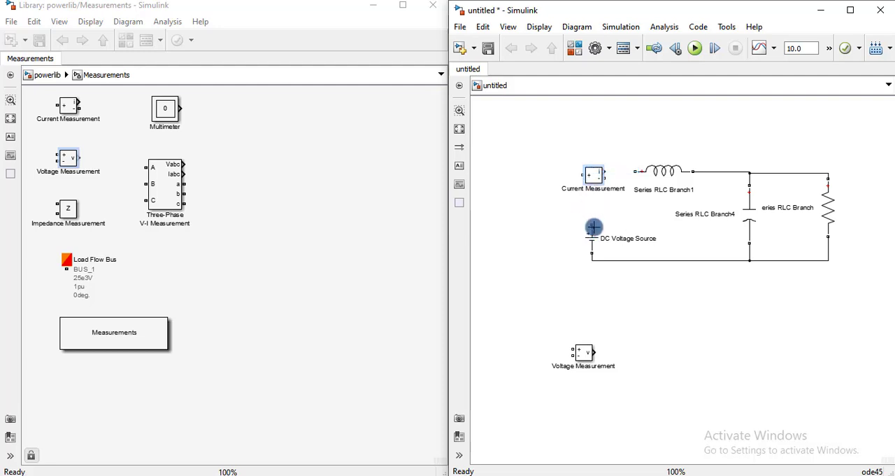
pyautogui.moveTo(592, 225); pyautogui.dragTo(562, 188)
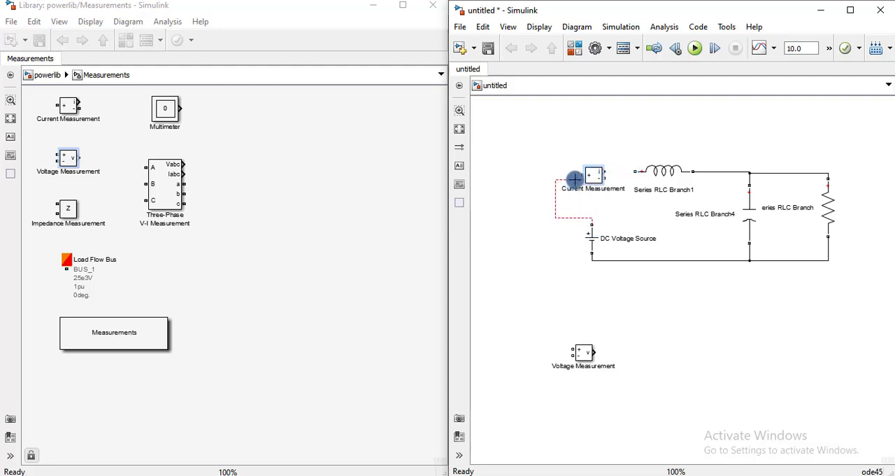
pyautogui.click(602, 175)
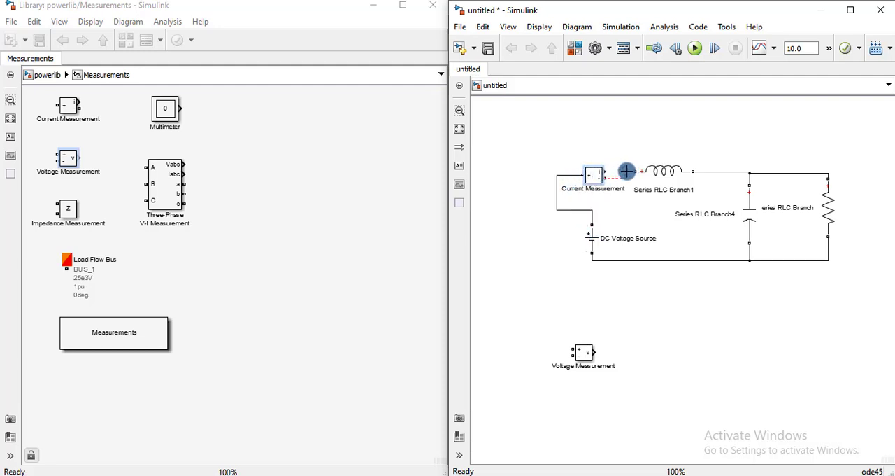
pyautogui.click(594, 178)
pyautogui.moveTo(594, 177); pyautogui.dragTo(595, 171)
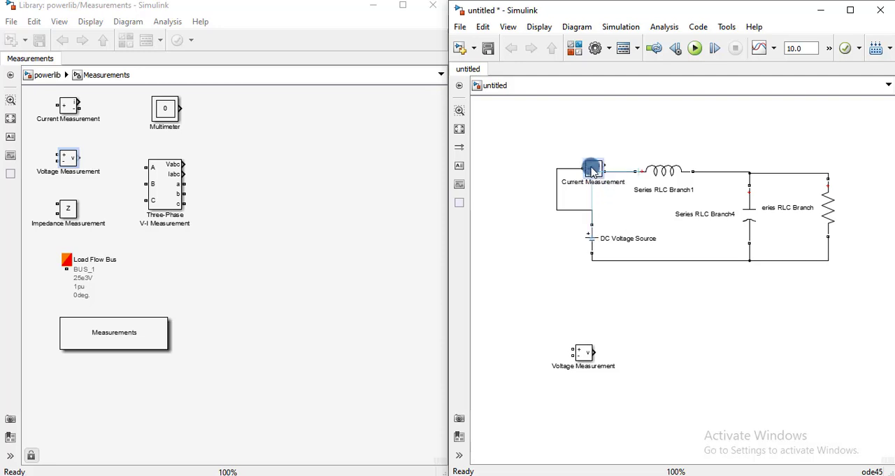
pyautogui.click(592, 238)
pyautogui.moveTo(593, 238); pyautogui.dragTo(556, 239)
pyautogui.click(548, 312)
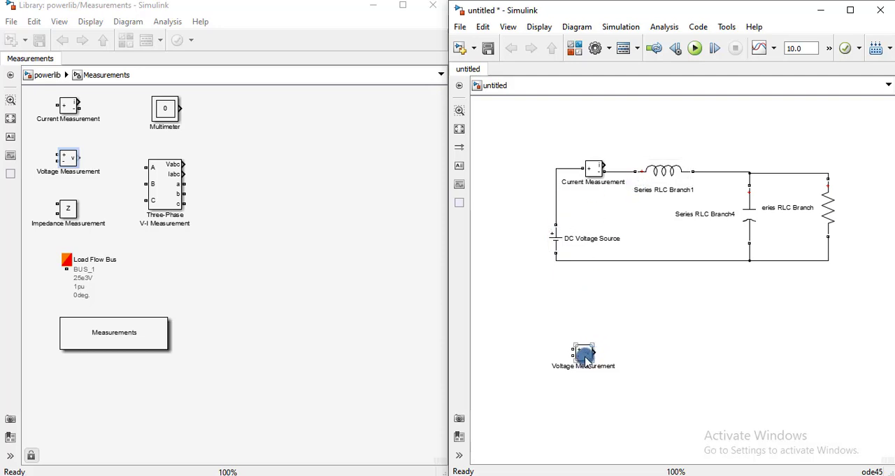
# Step: Place the Voltage Measurement block to the right of the resistor and wire its two terminals across the resistor
pyautogui.moveTo(586, 361); pyautogui.dragTo(716, 128)
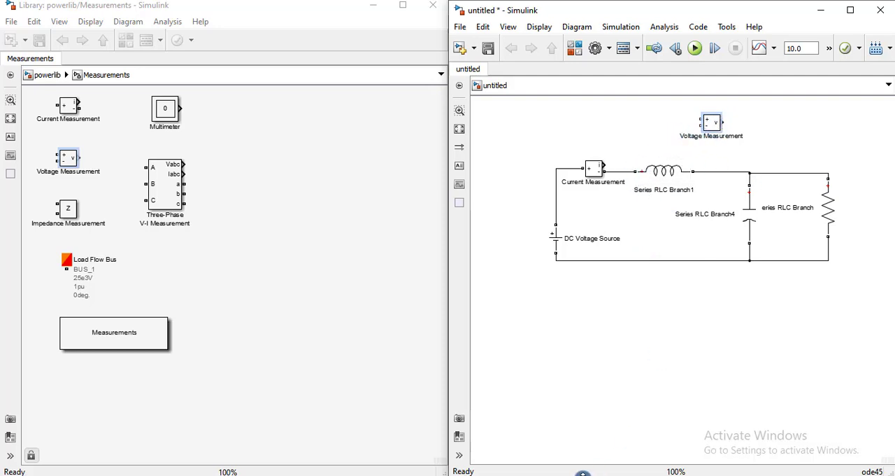
pyautogui.moveTo(712, 126); pyautogui.dragTo(836, 185)
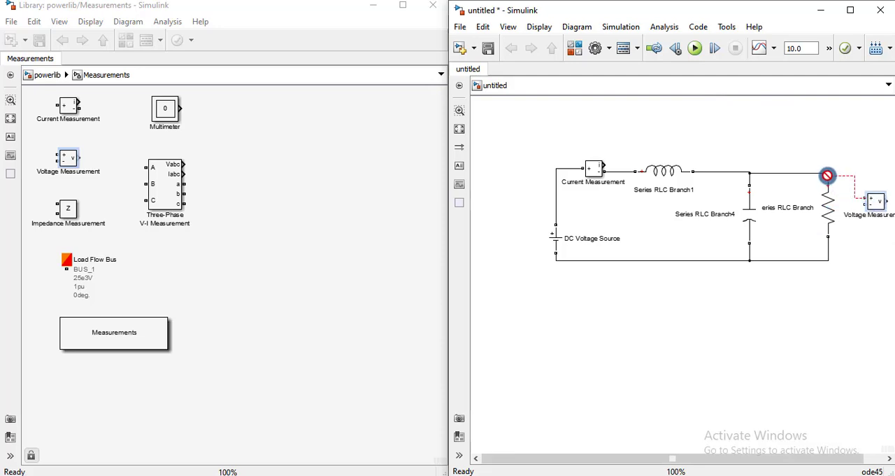
pyautogui.moveTo(823, 173); pyautogui.dragTo(824, 174)
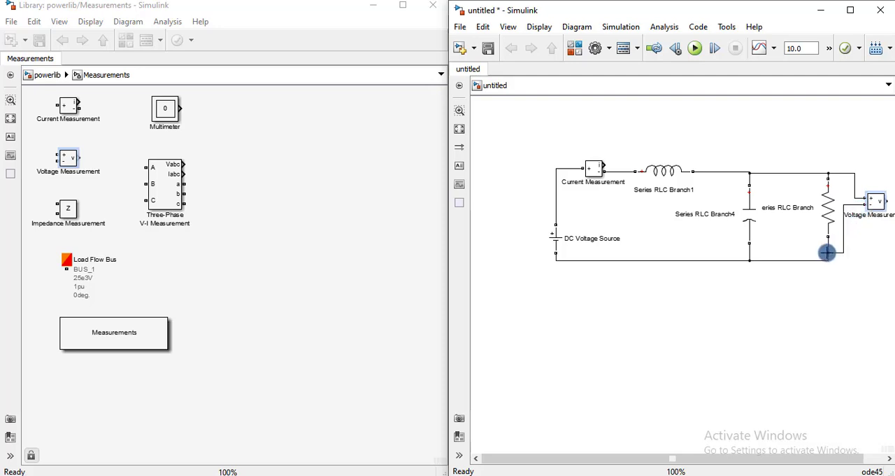
# Step: Copy the Voltage Measurement block above the inductor and wire its two terminals across the inductor
pyautogui.moveTo(643, 459); pyautogui.dragTo(710, 457)
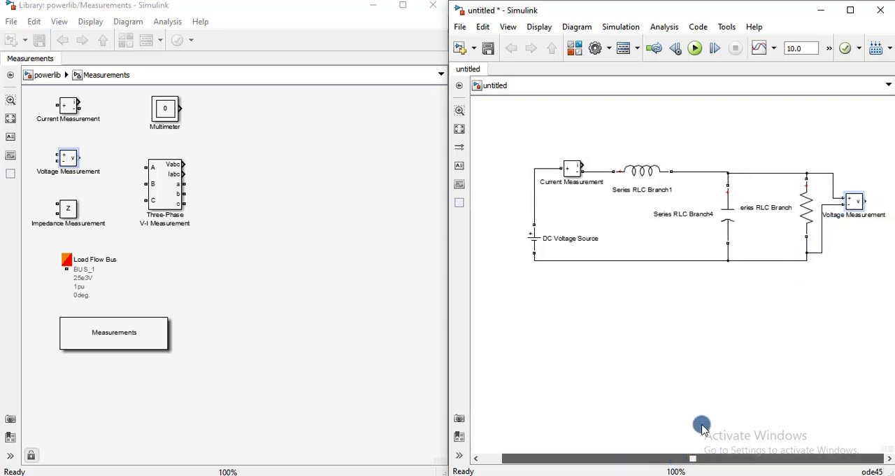
pyautogui.moveTo(855, 203)
pyautogui.mouseDown()
pyautogui.moveTo(729, 320)
pyautogui.moveTo(705, 312)
pyautogui.moveTo(735, 315)
pyautogui.moveTo(709, 264)
pyautogui.moveTo(733, 310)
pyautogui.moveTo(739, 281)
pyautogui.moveTo(781, 237)
pyautogui.moveTo(778, 217)
pyautogui.moveTo(698, 134)
pyautogui.moveTo(670, 119)
pyautogui.moveTo(630, 116)
pyautogui.moveTo(605, 173)
pyautogui.mouseUp()
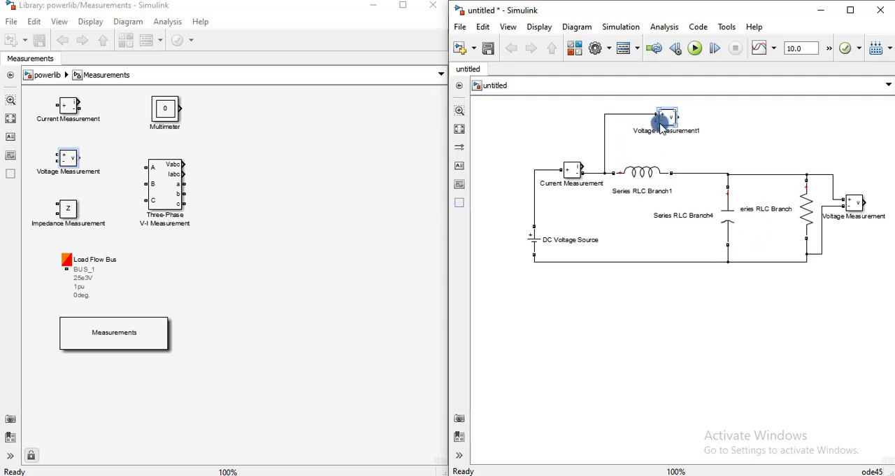
pyautogui.moveTo(653, 133); pyautogui.dragTo(679, 163)
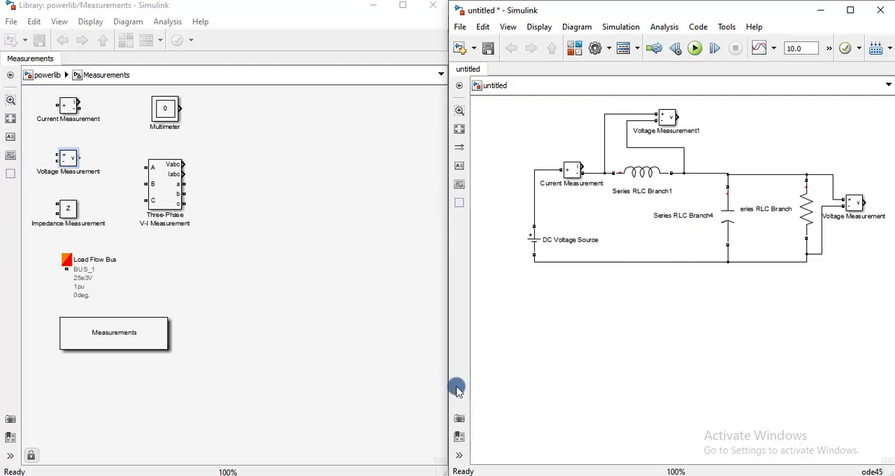
# Step: Search the Simulink Library Browser for "scope" and add a Scope block at the upper right of the circuit
pyautogui.click(503, 473)
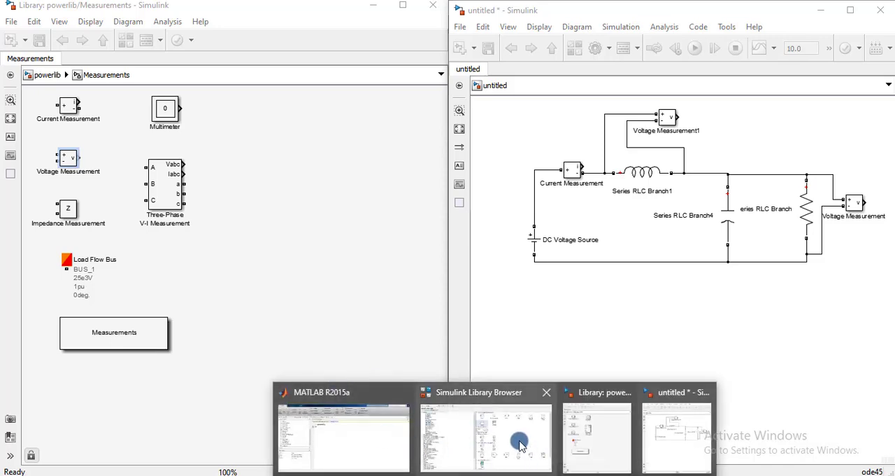
pyautogui.click(504, 391)
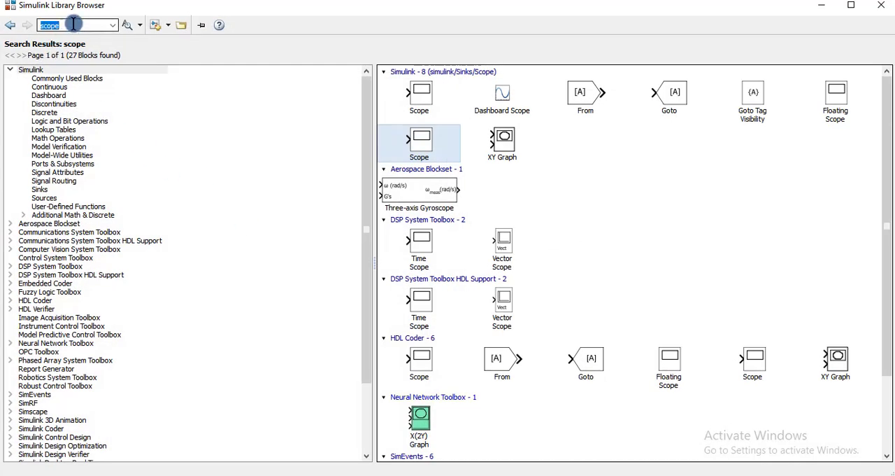
pyautogui.write('s')
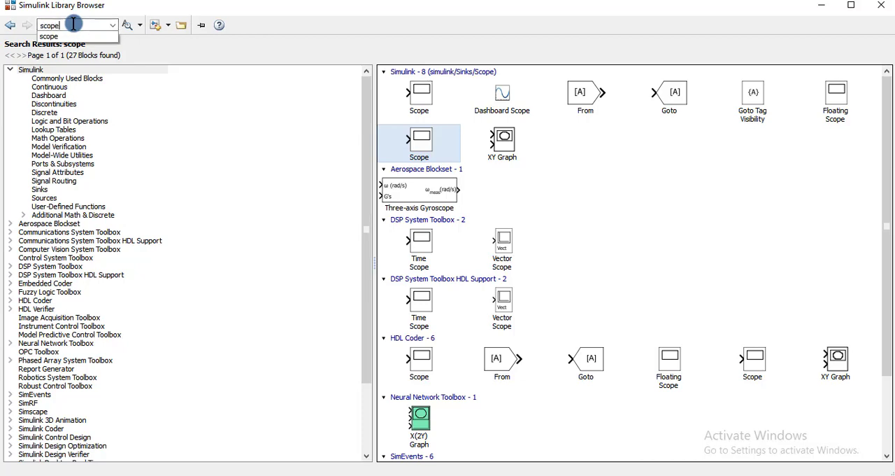
pyautogui.press('Return')
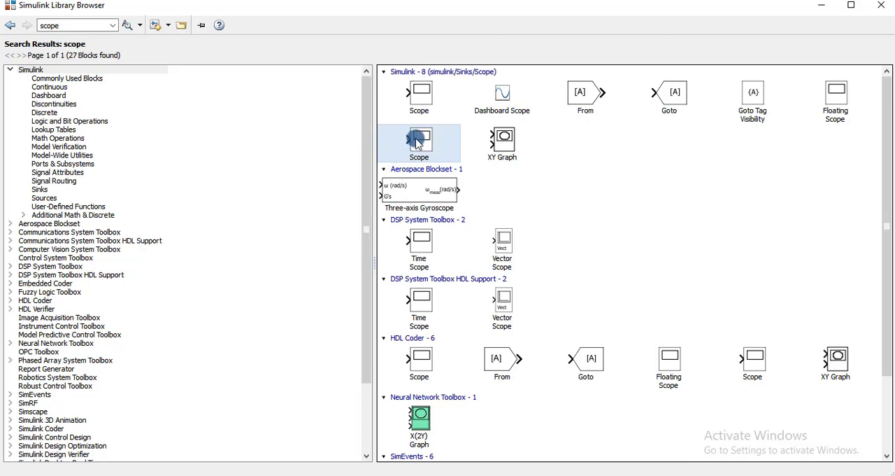
pyautogui.moveTo(418, 143)
pyautogui.moveTo(495, 475); pyautogui.dragTo(855, 121)
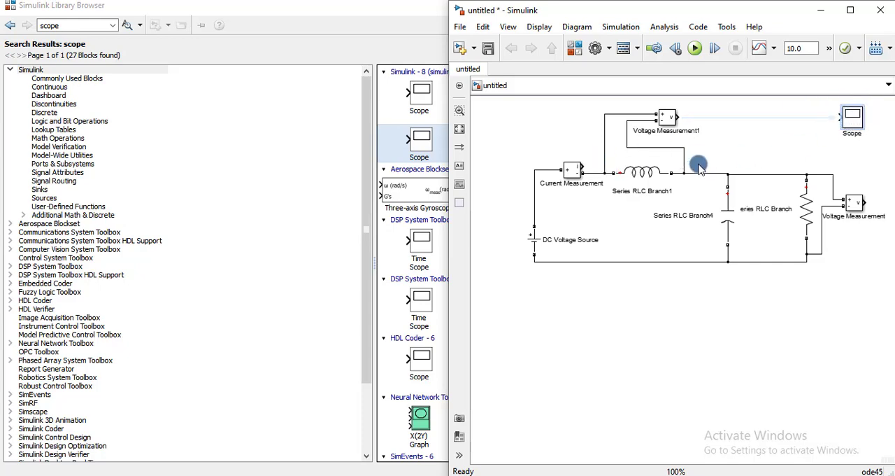
# Step: Set the Scope's number of axes to 3, enable legends, and close the scope window
pyautogui.doubleClick(852, 117)
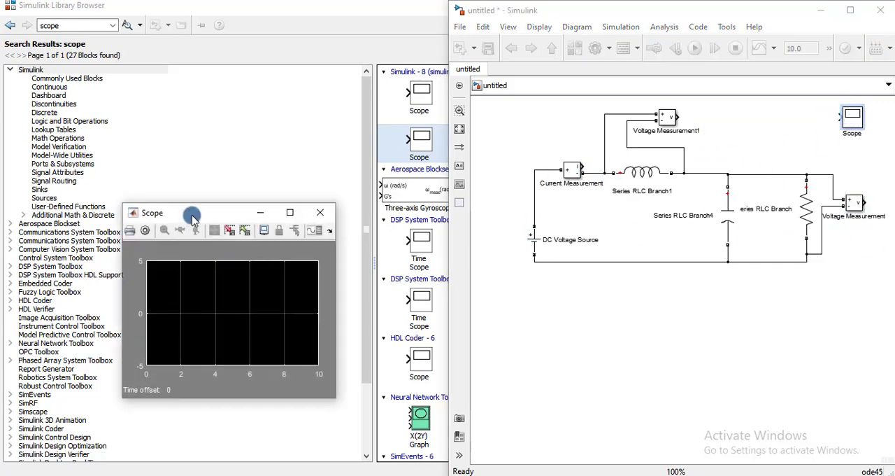
pyautogui.moveTo(192, 210); pyautogui.dragTo(567, 156)
pyautogui.click(518, 172)
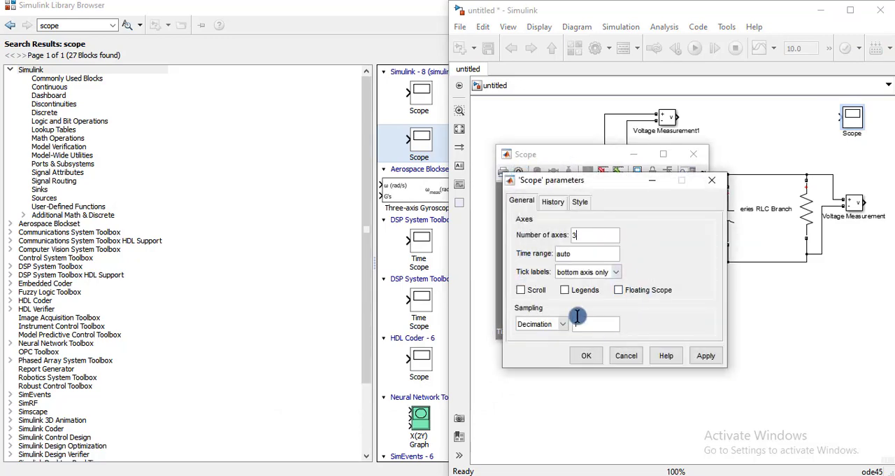
pyautogui.click(565, 289)
pyautogui.click(587, 358)
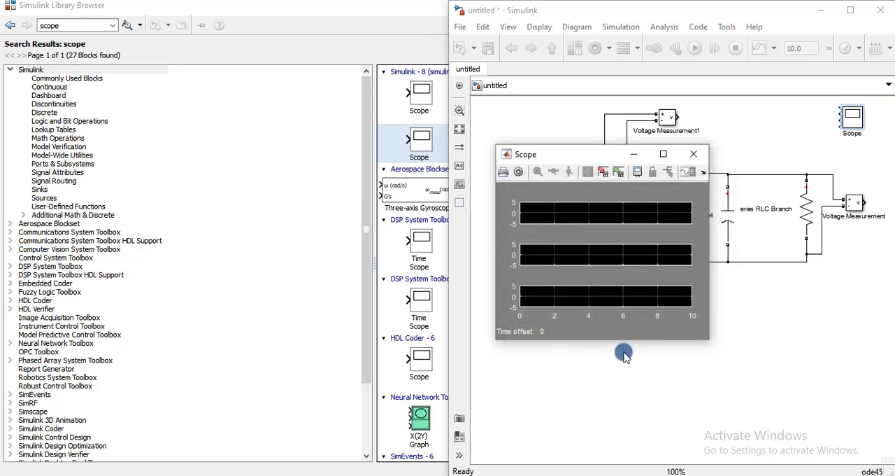
pyautogui.click(639, 158)
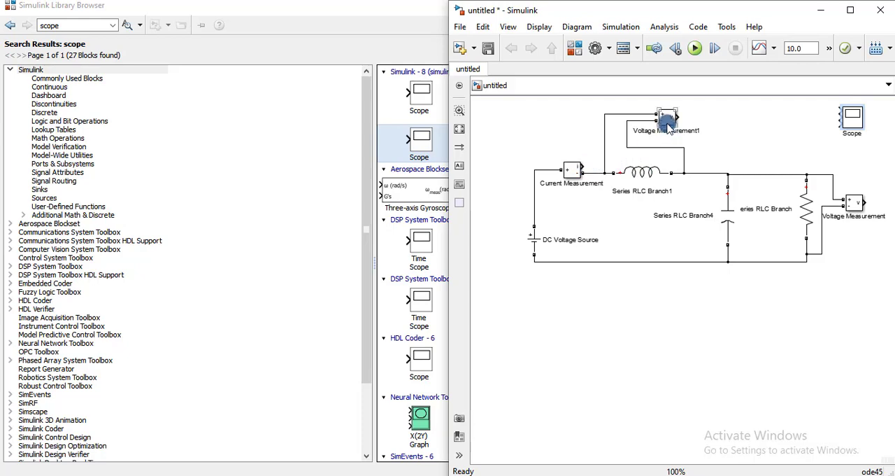
# Step: Enlarge the Scope and wire the current, inductor-voltage and resistor-voltage measurement outputs to its first, second and third inputs
pyautogui.moveTo(582, 168)
pyautogui.mouseDown()
pyautogui.moveTo(618, 166)
pyautogui.moveTo(796, 96)
pyautogui.moveTo(878, 202)
pyautogui.moveTo(863, 208)
pyautogui.mouseUp()
pyautogui.click(852, 159)
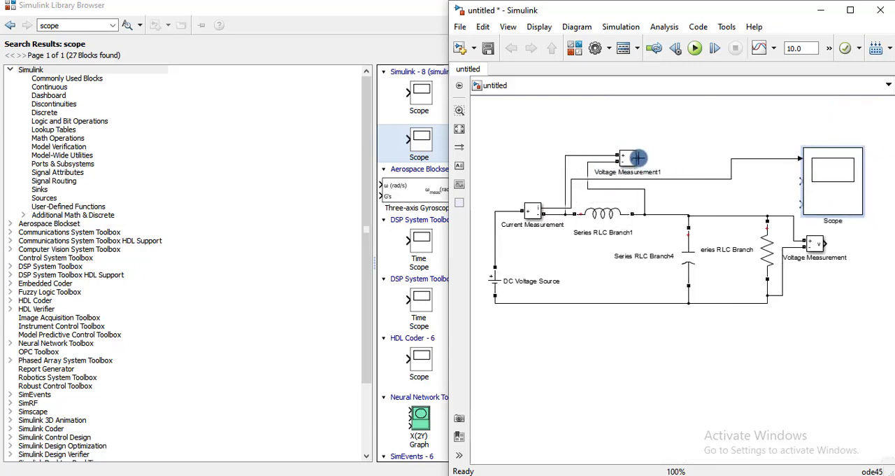
pyautogui.moveTo(638, 158); pyautogui.dragTo(802, 181)
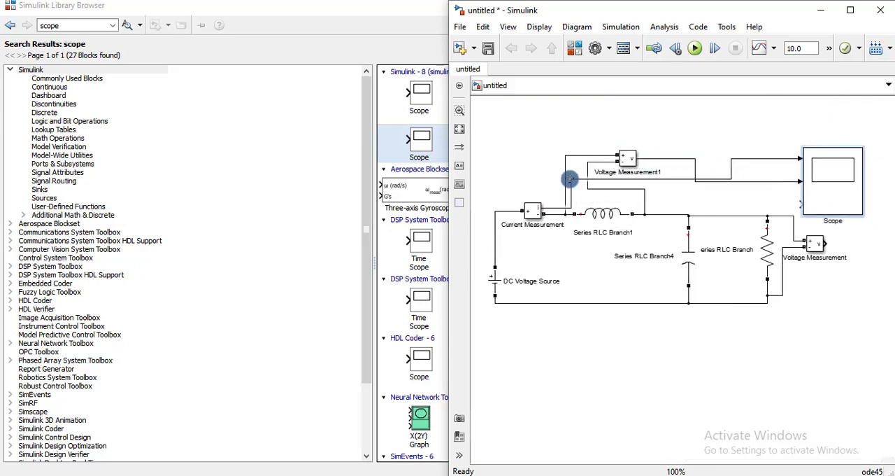
pyautogui.moveTo(570, 180); pyautogui.dragTo(572, 214)
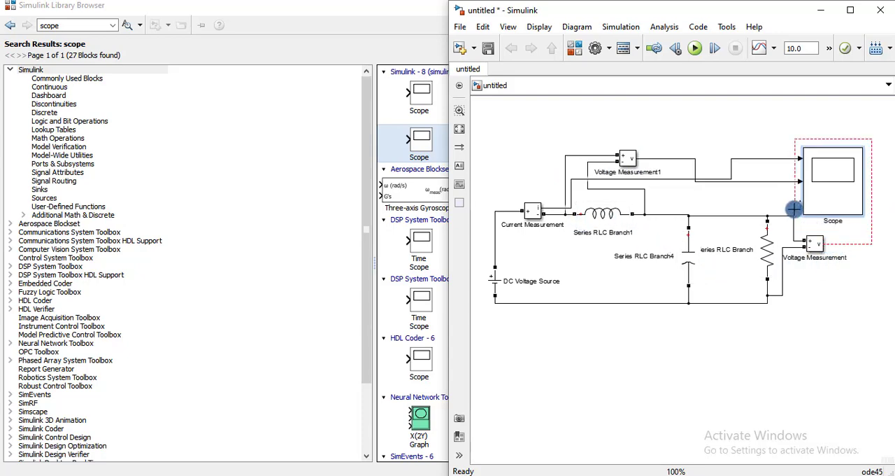
pyautogui.moveTo(794, 208); pyautogui.dragTo(832, 200)
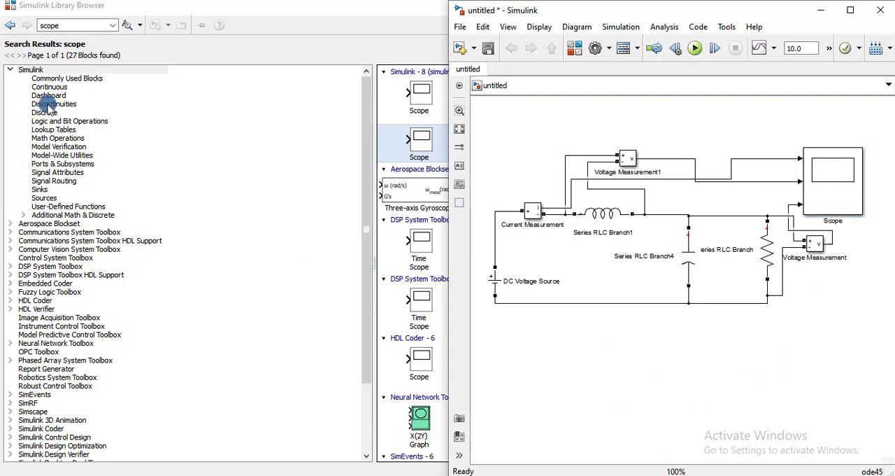
# Step: Search the library browser for "powergui" and place the powergui block below the circuit
pyautogui.click(65, 24)
pyautogui.write('power')
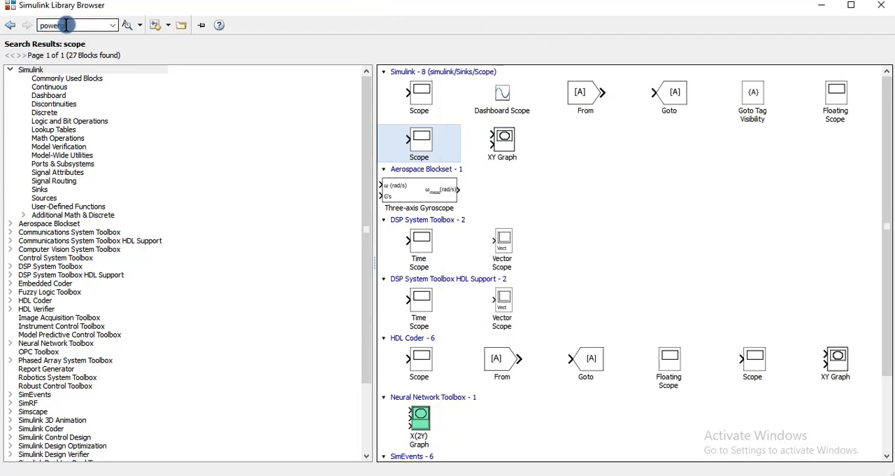
pyautogui.write('gui')
pyautogui.press('Return')
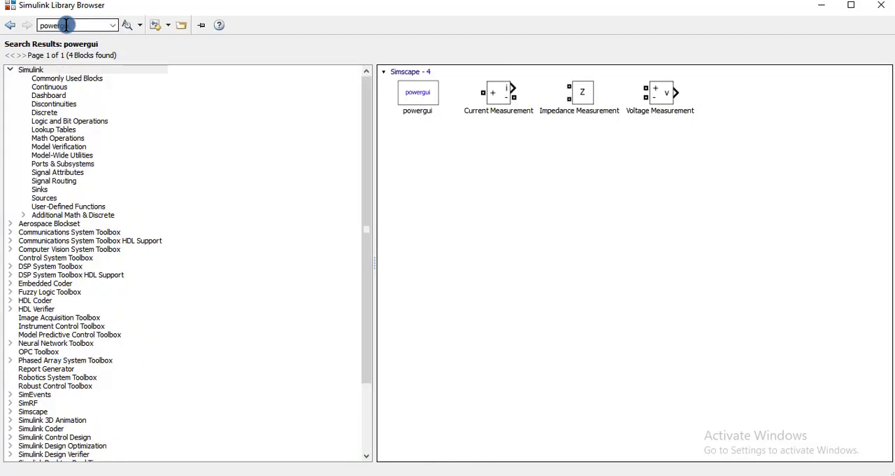
pyautogui.click(422, 94)
pyautogui.moveTo(424, 95); pyautogui.dragTo(609, 371)
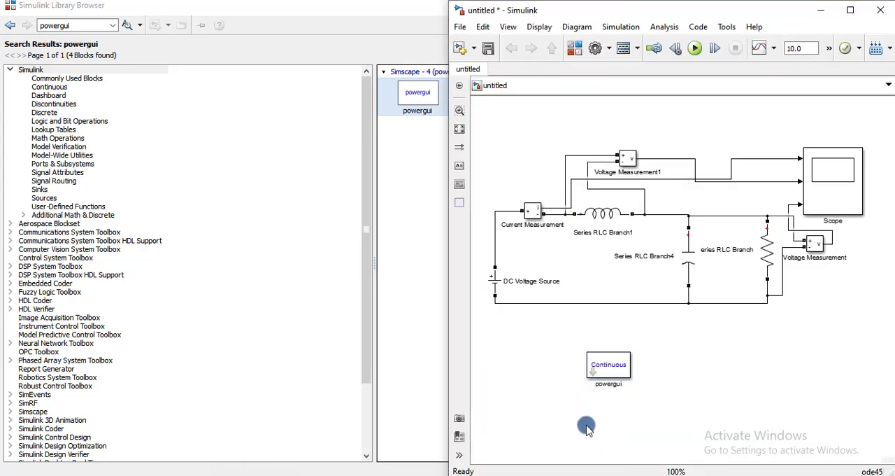
# Step: Set the simulation stop time to 1 and shift the DC Voltage Source block slightly upward on its branch
pyautogui.doubleClick(800, 47)
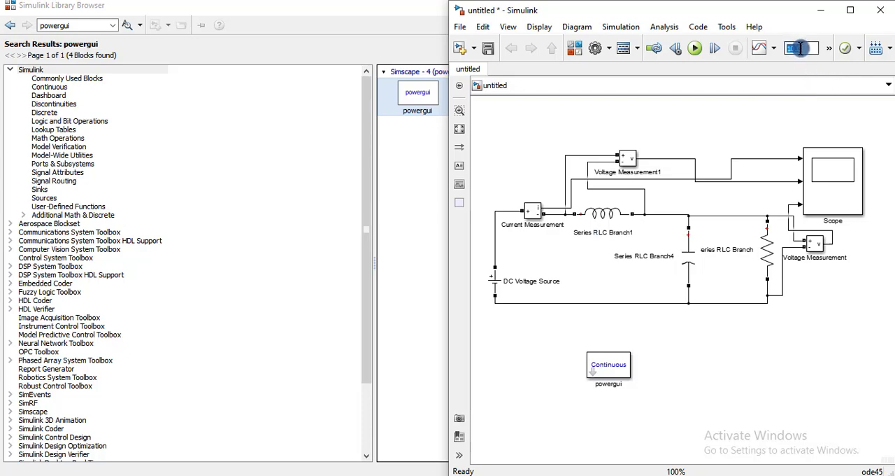
pyautogui.write('1')
pyautogui.moveTo(494, 279); pyautogui.dragTo(492, 257)
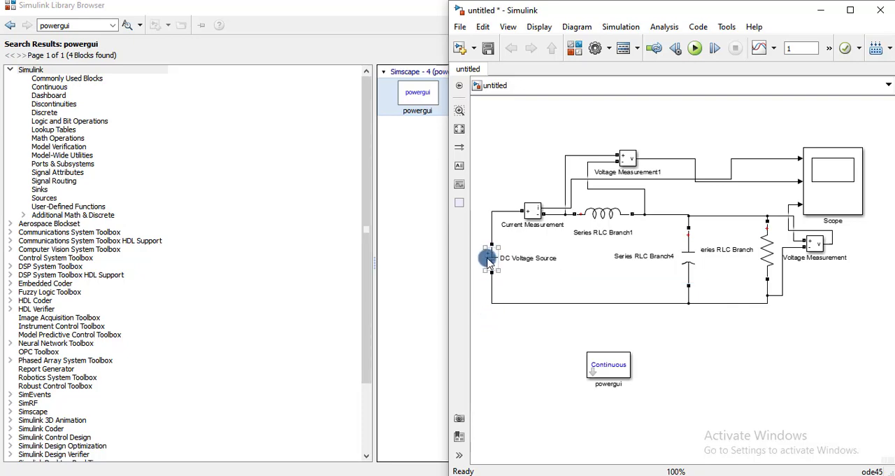
# Step: Check the DC Voltage Source's block parameters and run the simulation
pyautogui.doubleClick(490, 260)
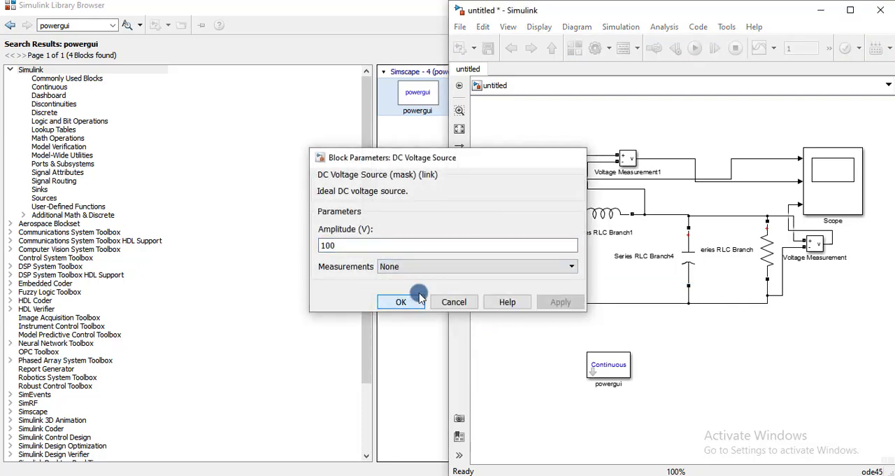
pyautogui.click(420, 297)
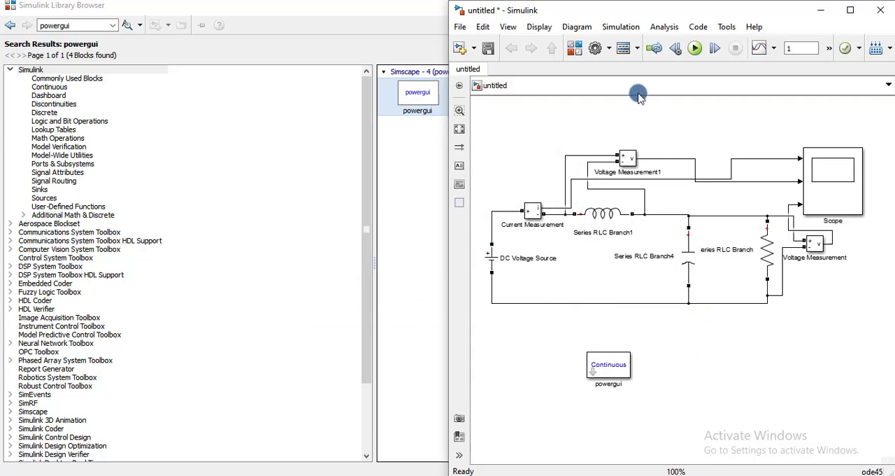
pyautogui.click(692, 49)
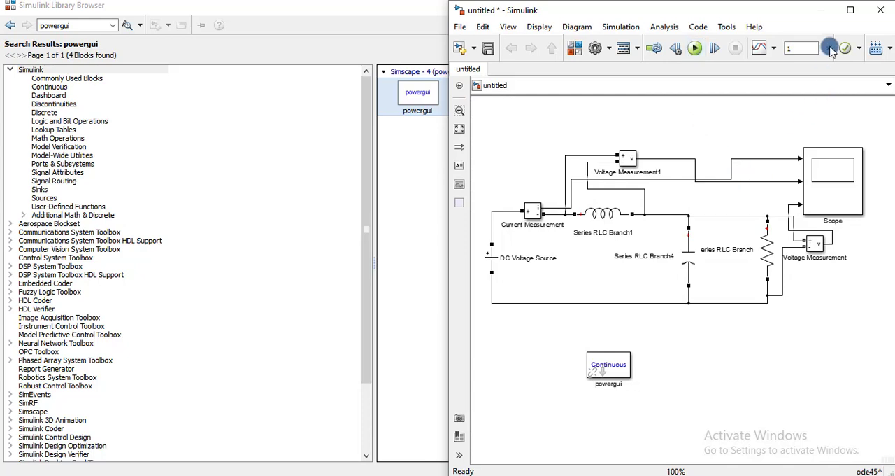
# Step: Maximize the model and Scope windows, examine the current and inductor-voltage plots up close, and close the Scope
pyautogui.click(851, 10)
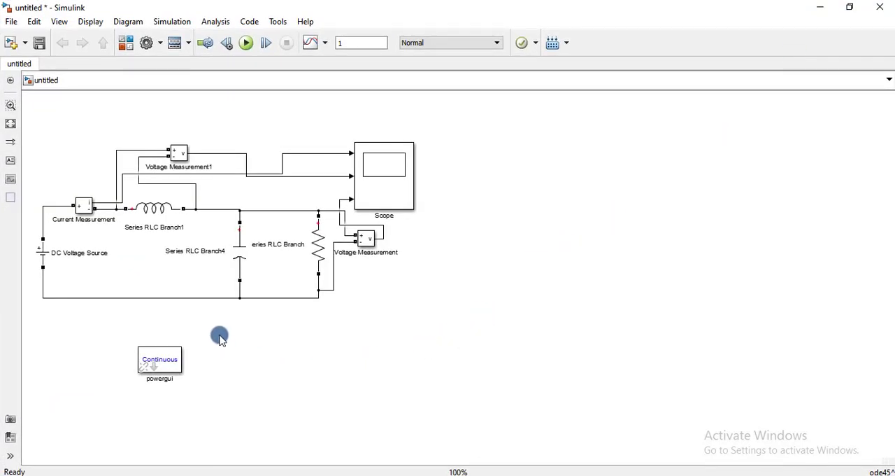
pyautogui.press('space')
pyautogui.doubleClick(685, 131)
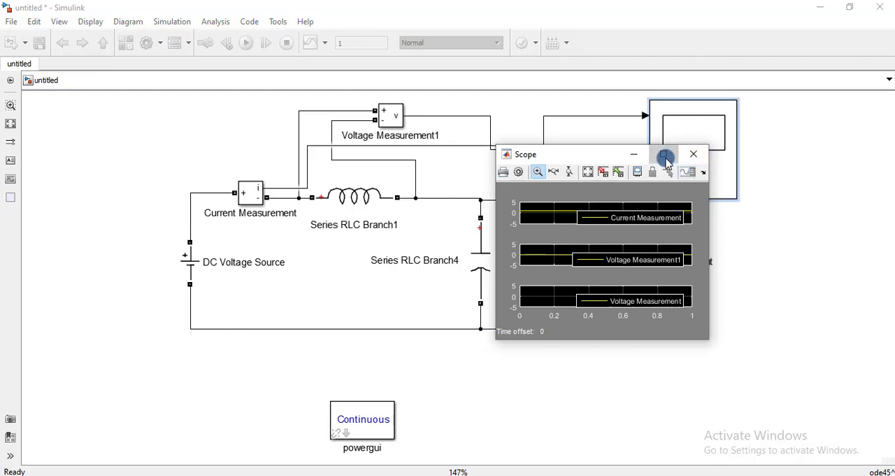
pyautogui.click(665, 154)
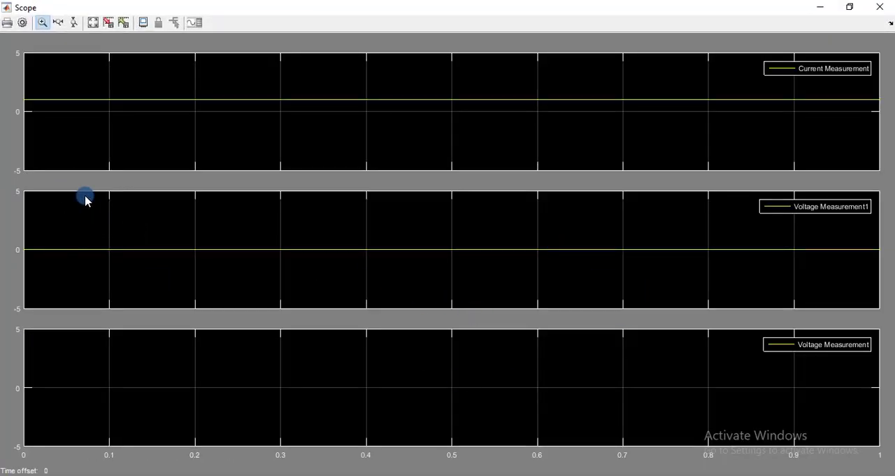
pyautogui.moveTo(45, 80); pyautogui.dragTo(106, 139)
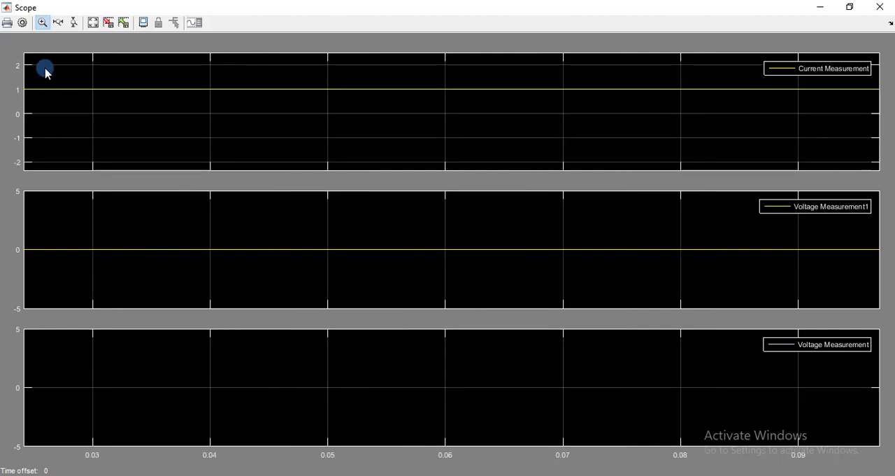
pyautogui.moveTo(64, 210); pyautogui.dragTo(118, 294)
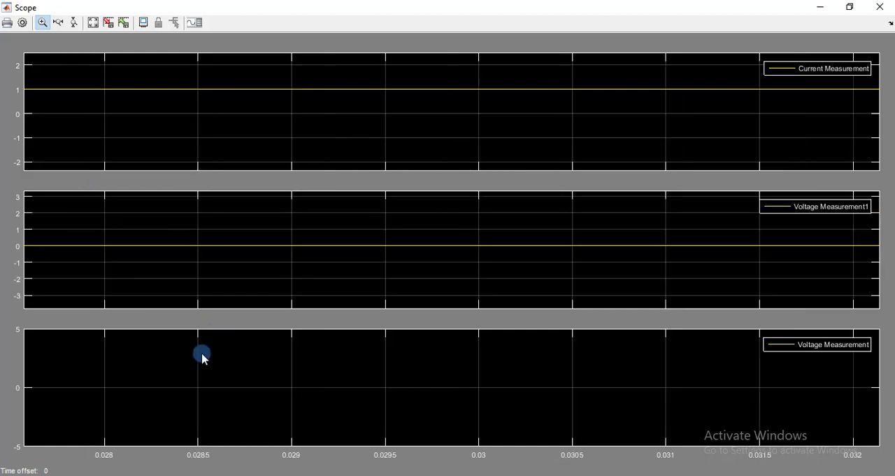
pyautogui.click(887, 8)
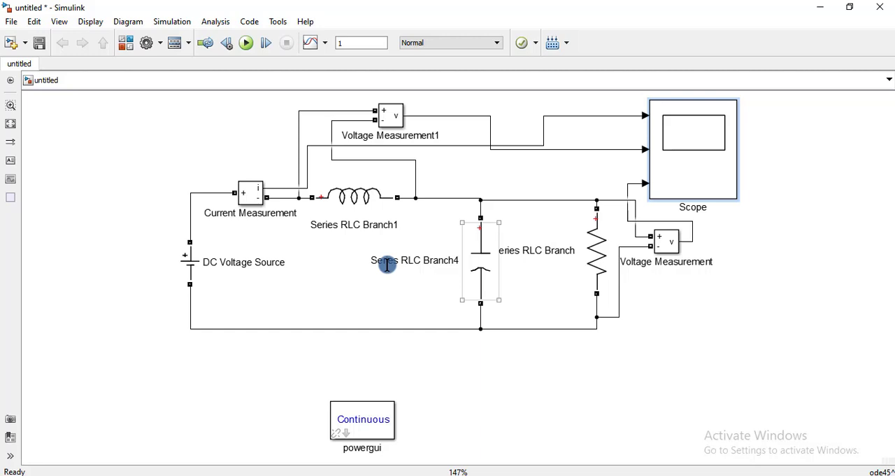
pyautogui.click(408, 304)
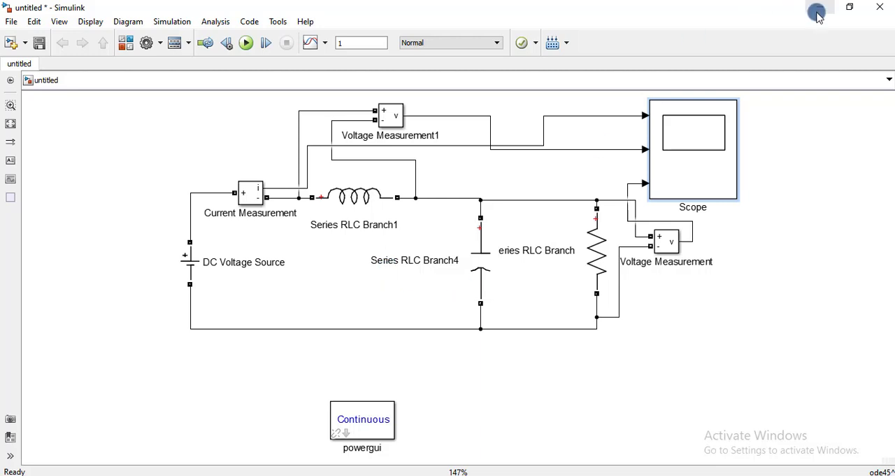